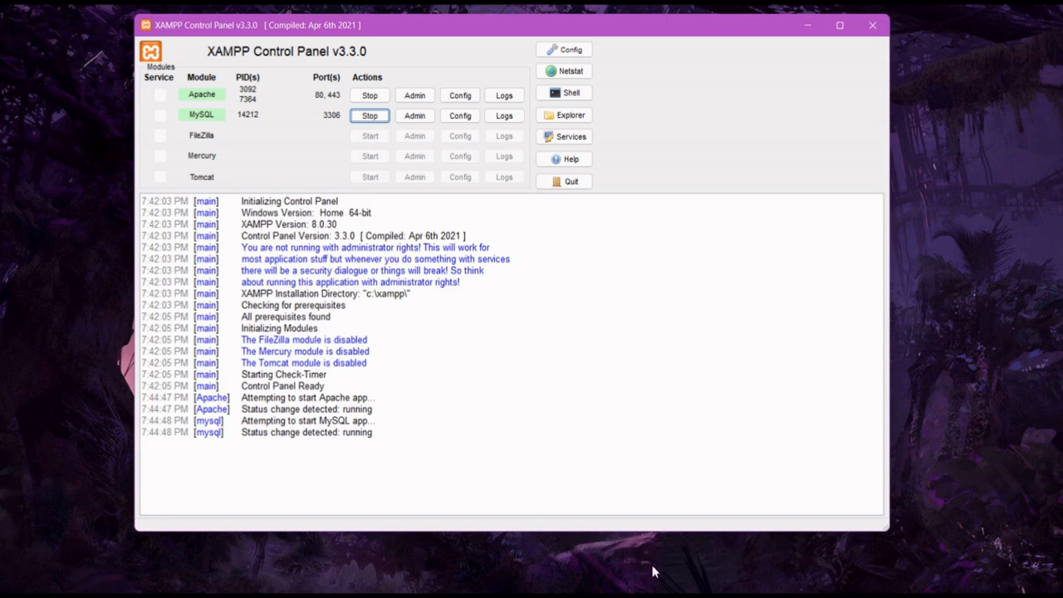
Switch to the InPrivate browser window now that Apache and MySQL are running
click(651, 595)
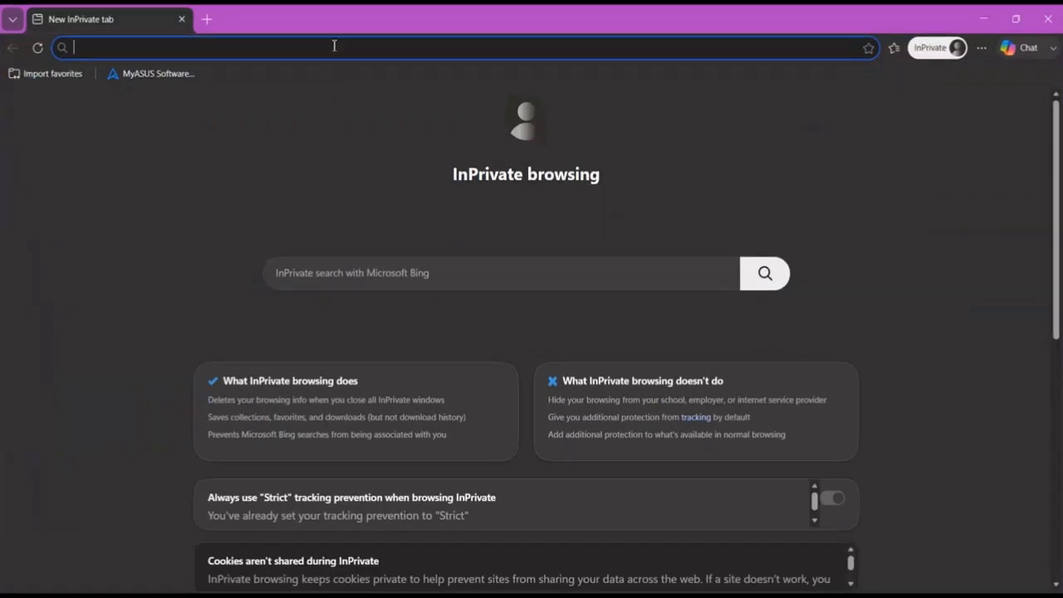
Load localhost, then change the address to localhost/phpmyadmin to reach phpMyAdmin
text(localhost)
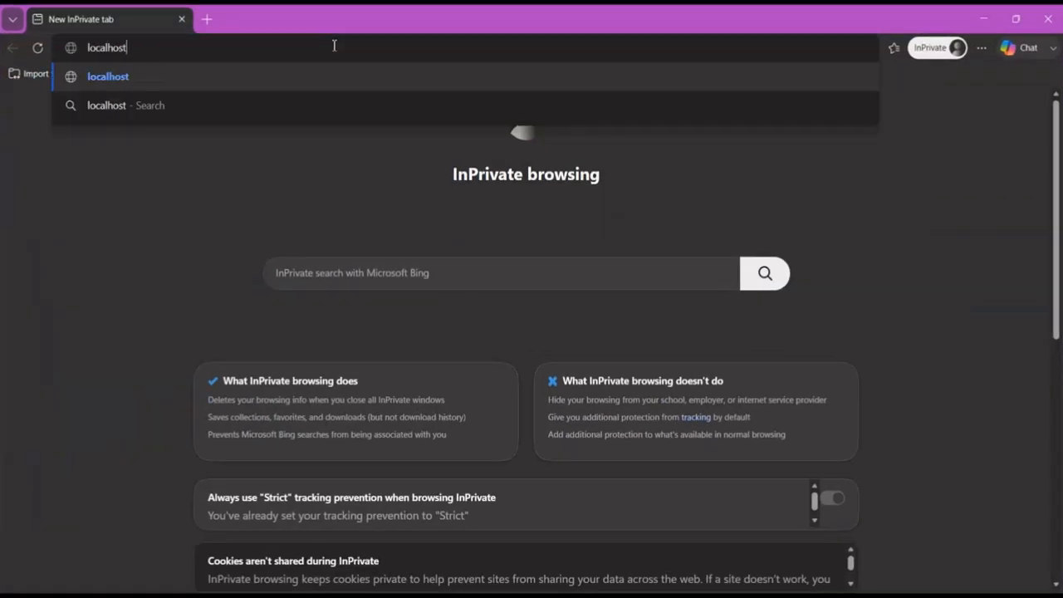
key(Return)
click(335, 46)
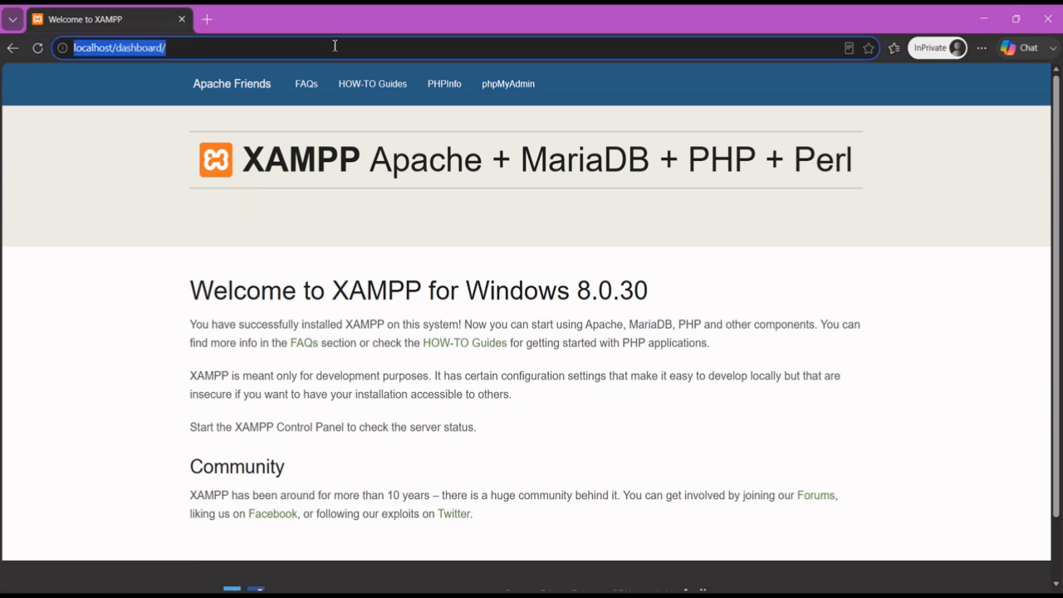
click(334, 46)
key(BackSpace)
key(BackSpace)
key(BackSpace)
key(BackSpace)
key(BackSpace)
key(BackSpace)
key(BackSpace)
key(BackSpace)
key(BackSpace)
key(BackSpace)
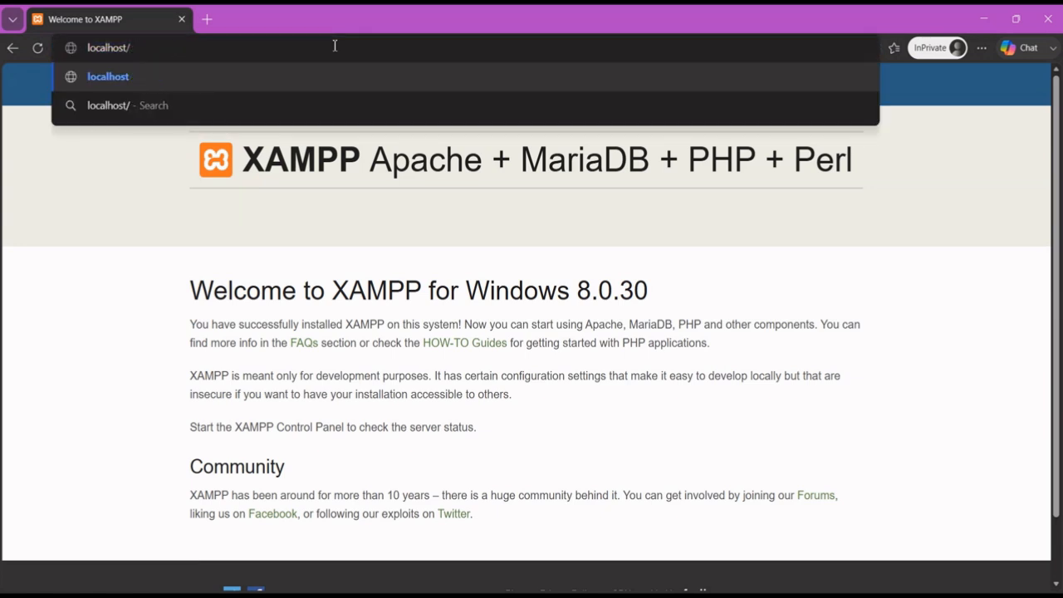
text(phpmyadmin)
key(Return)
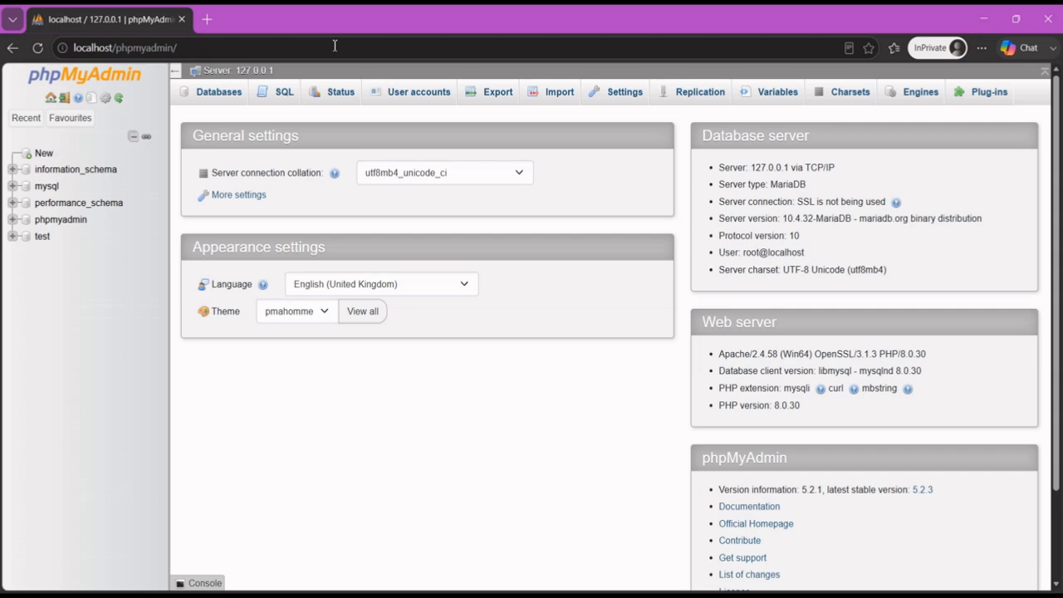
Open the User accounts list and briefly view root@localhost's privileges before returning
click(385, 91)
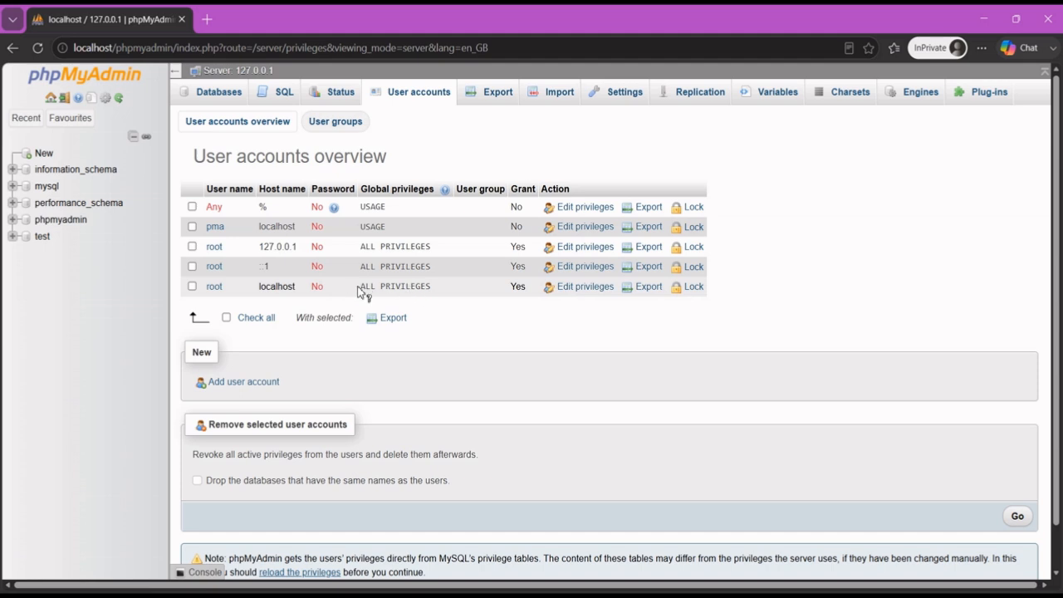
click(587, 291)
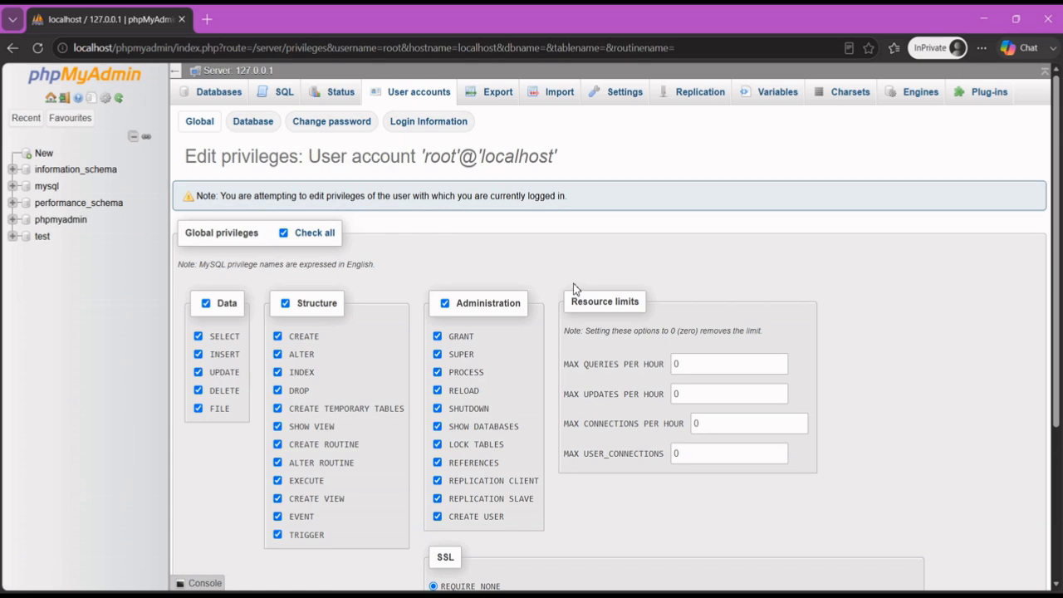
click(13, 47)
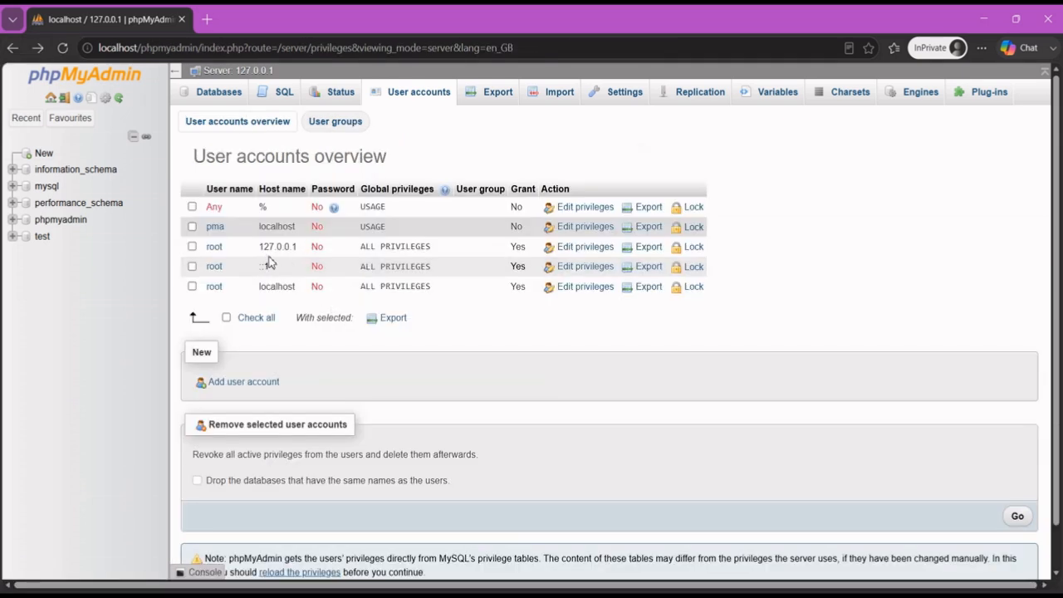
click(581, 247)
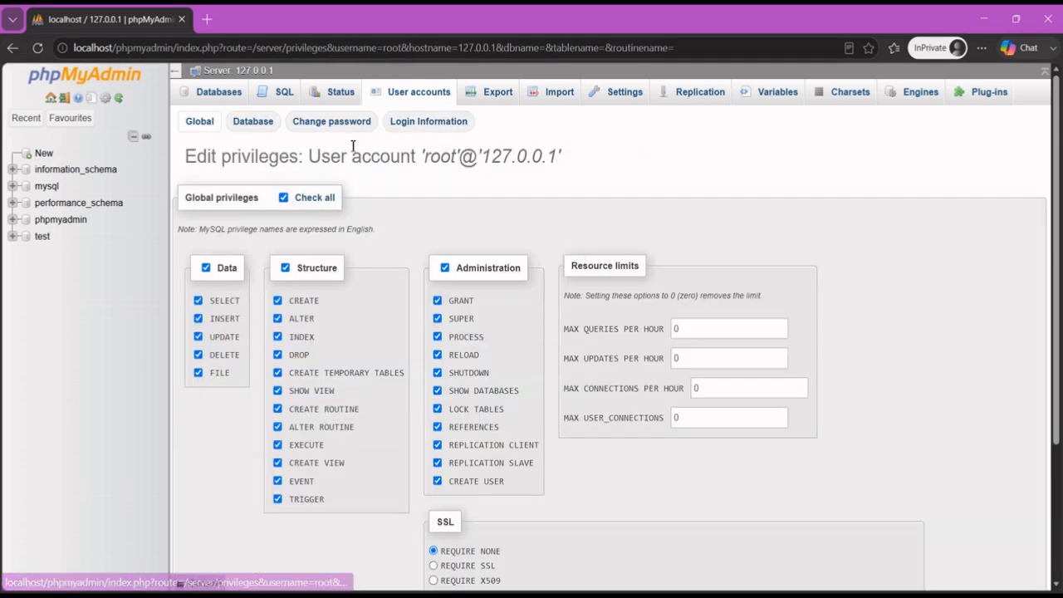
click(340, 124)
click(351, 246)
text(1)
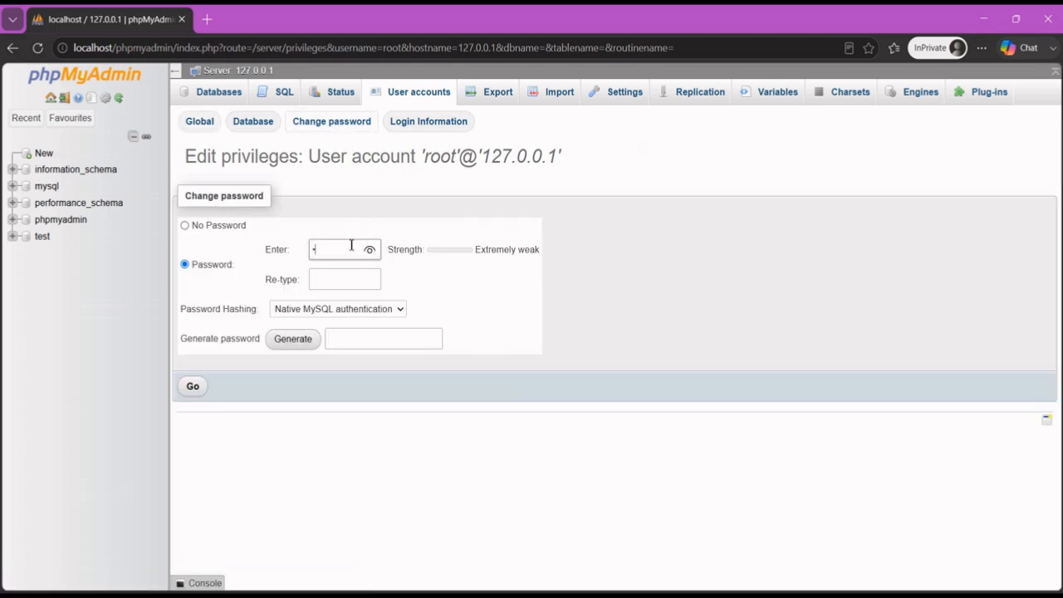
text(234)
click(342, 281)
text(123)
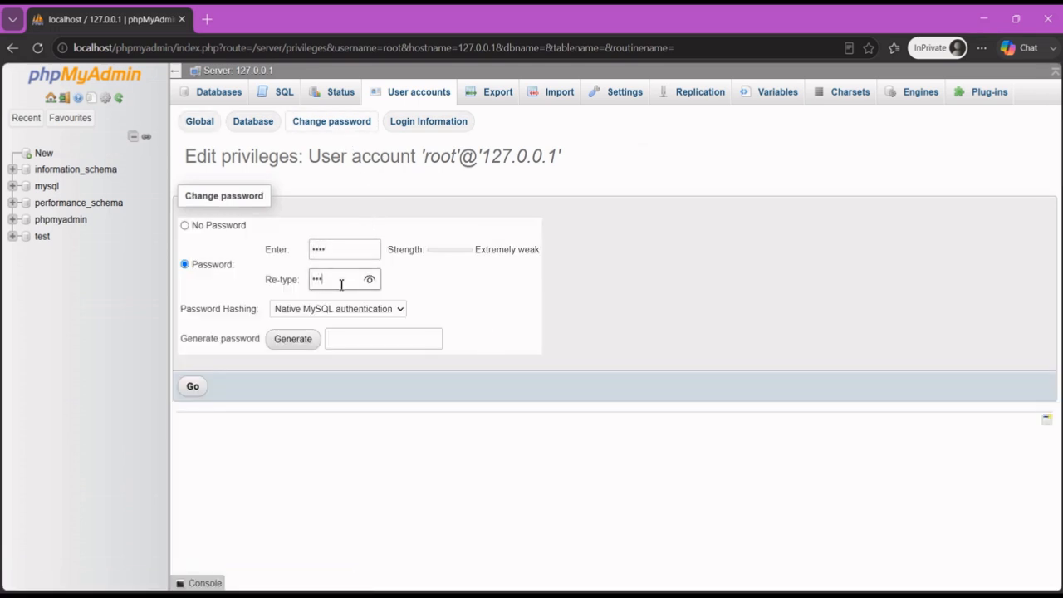
text(4)
click(194, 388)
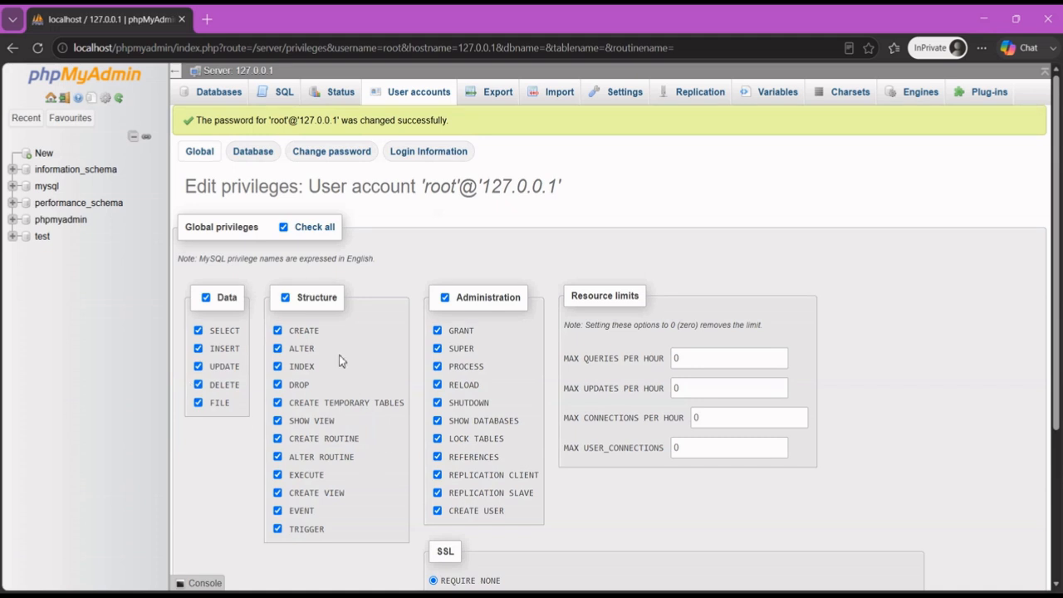
click(405, 94)
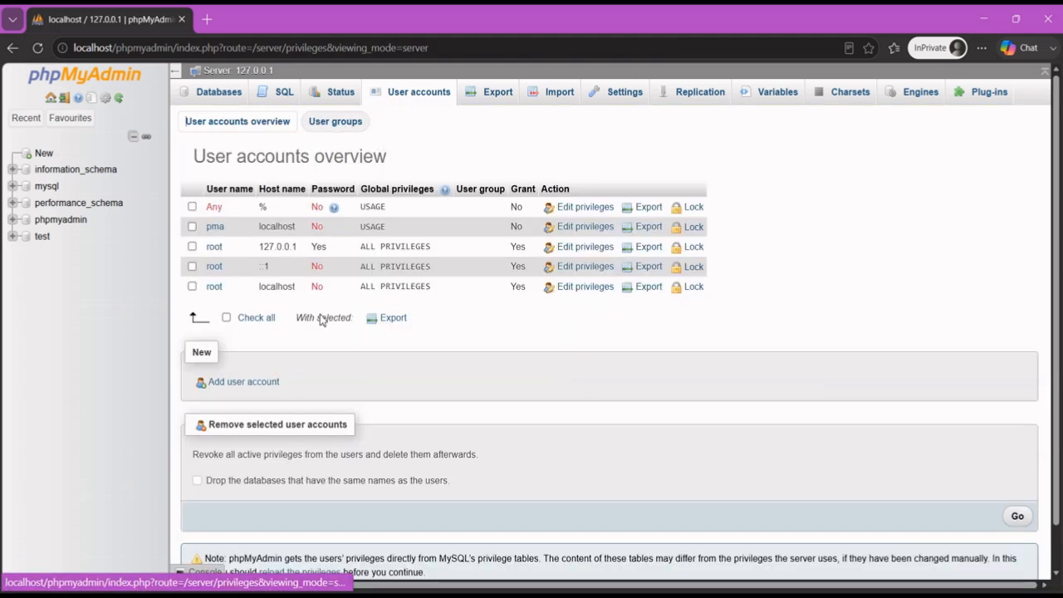
Set and confirm the same new password for root@localhost, then reload phpMyAdmin
click(580, 288)
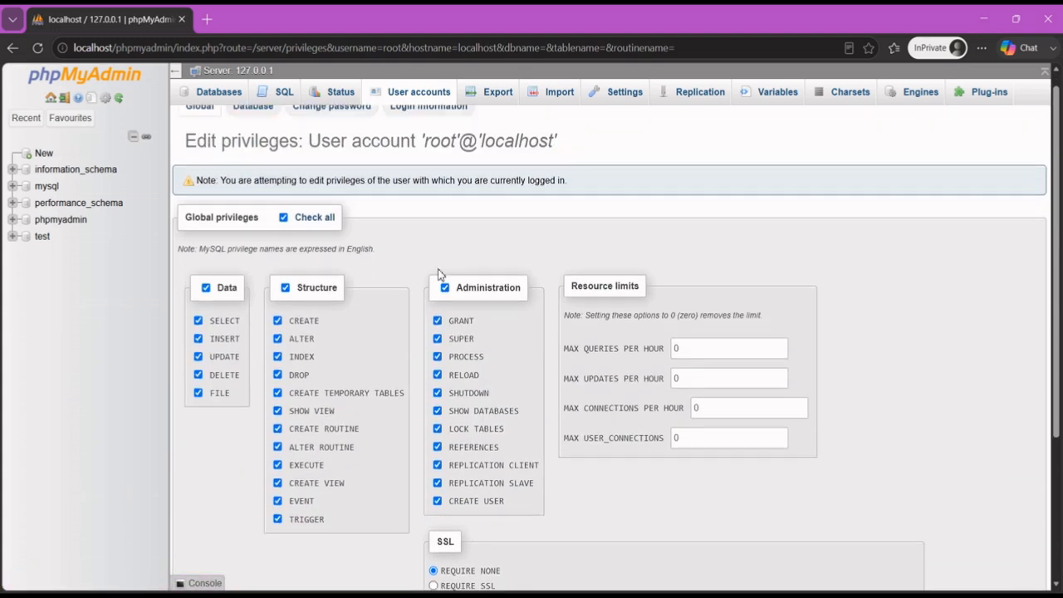
click(353, 123)
click(357, 285)
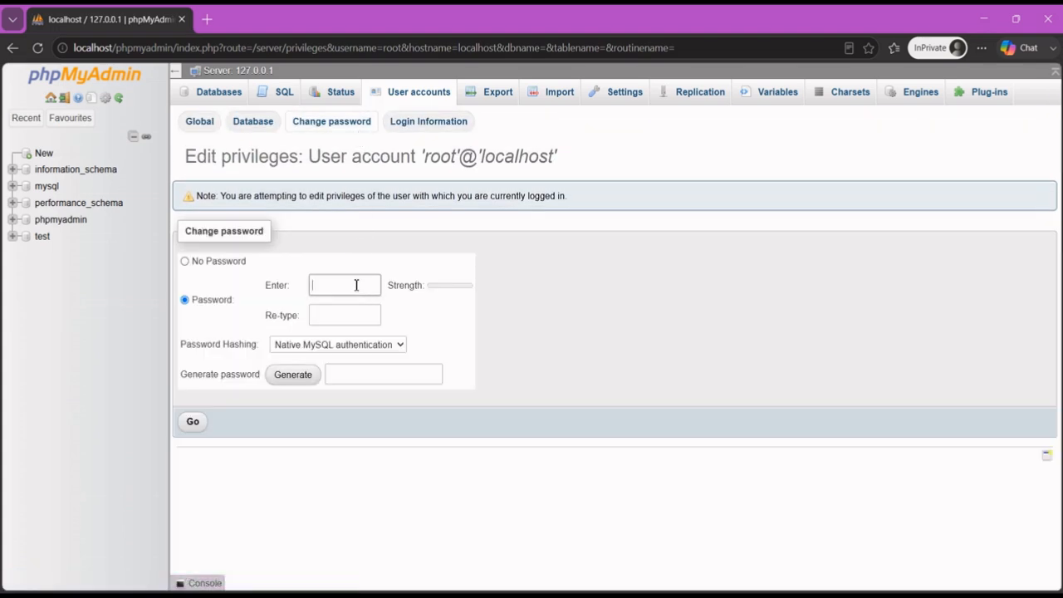
text(1234)
click(349, 318)
text(1)
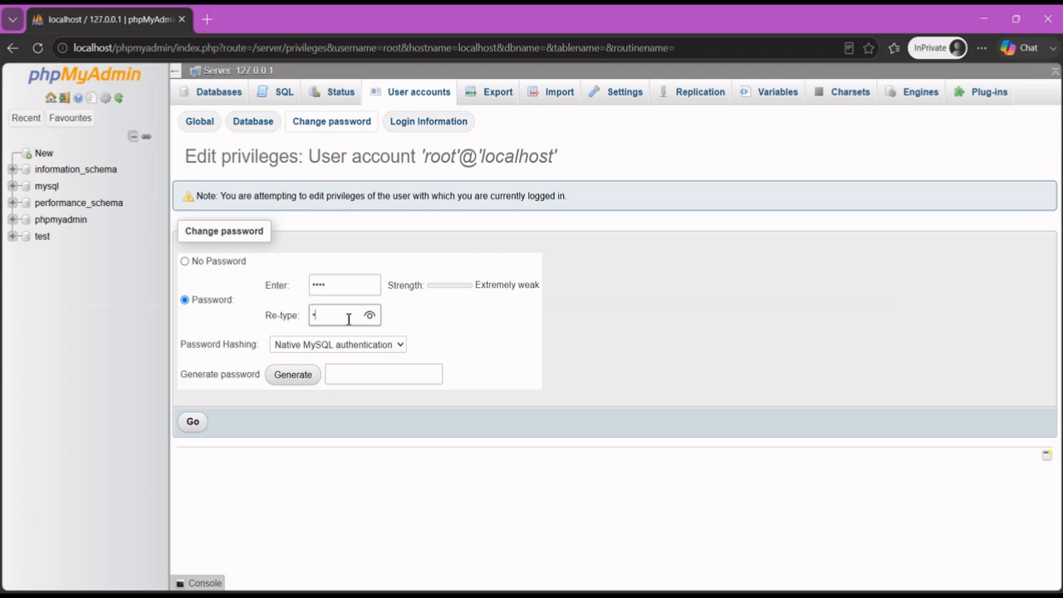
text(234)
click(193, 421)
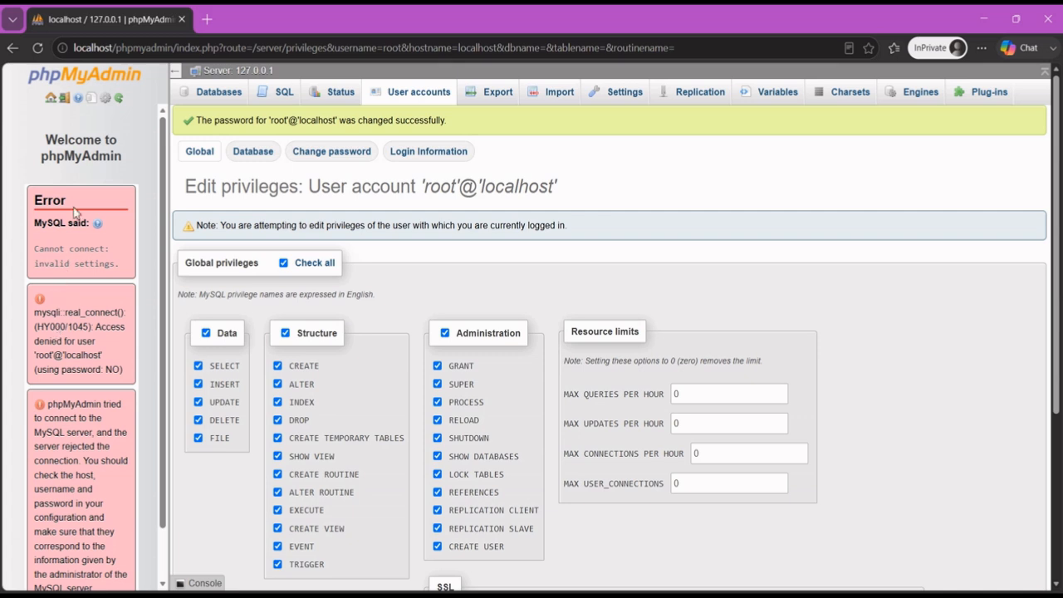
click(38, 48)
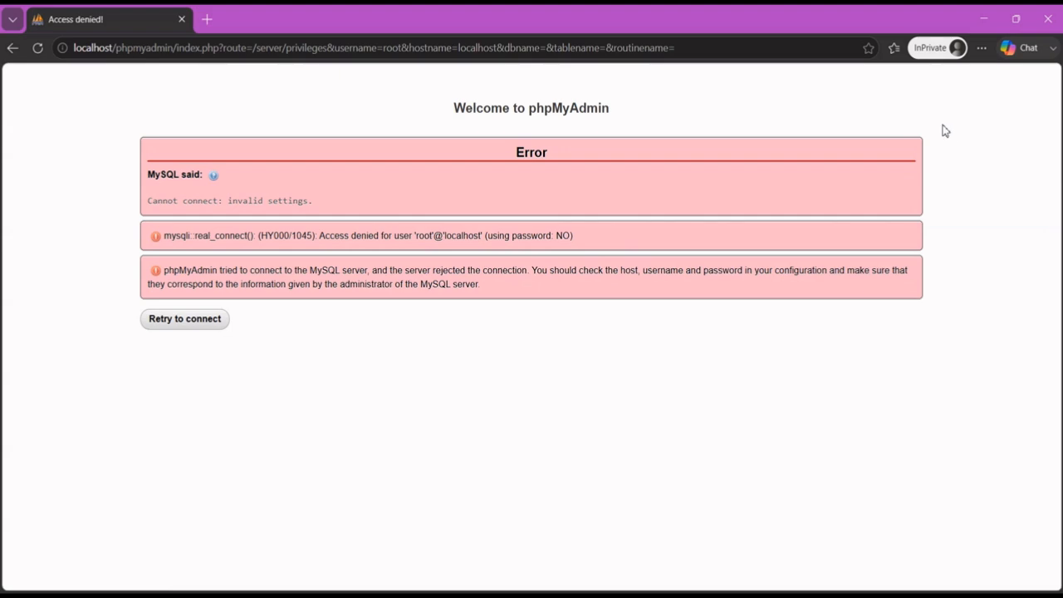
Stop the Apache and MySQL servers in XAMPP Control Panel
click(983, 19)
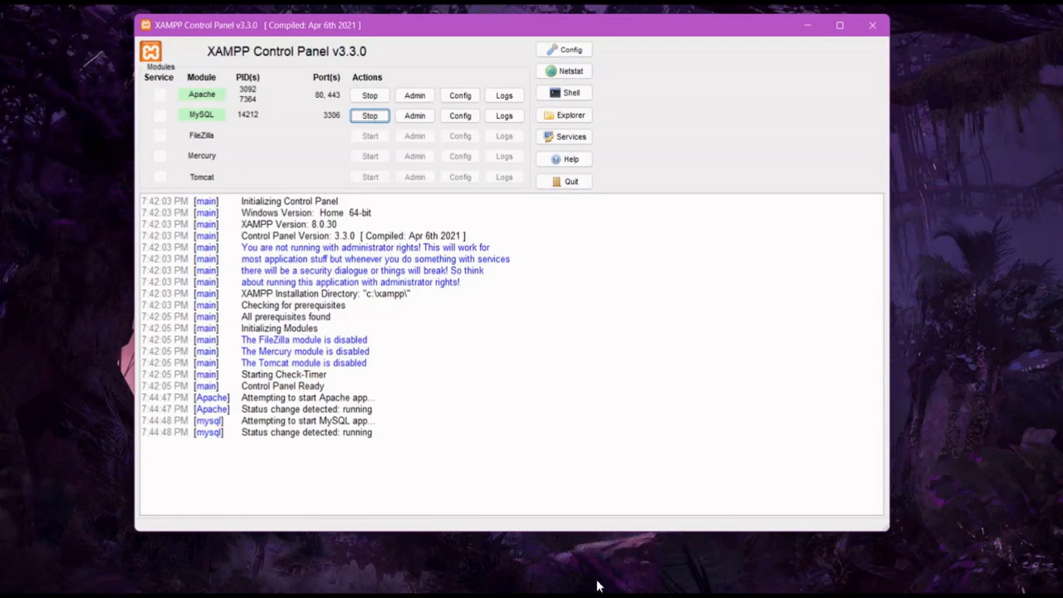
click(379, 97)
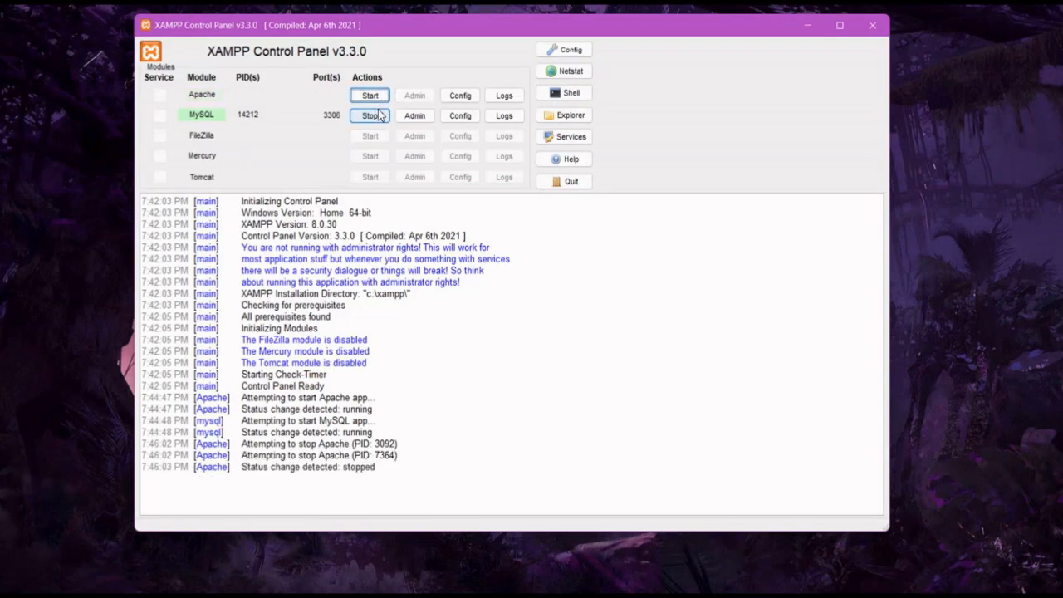
click(372, 115)
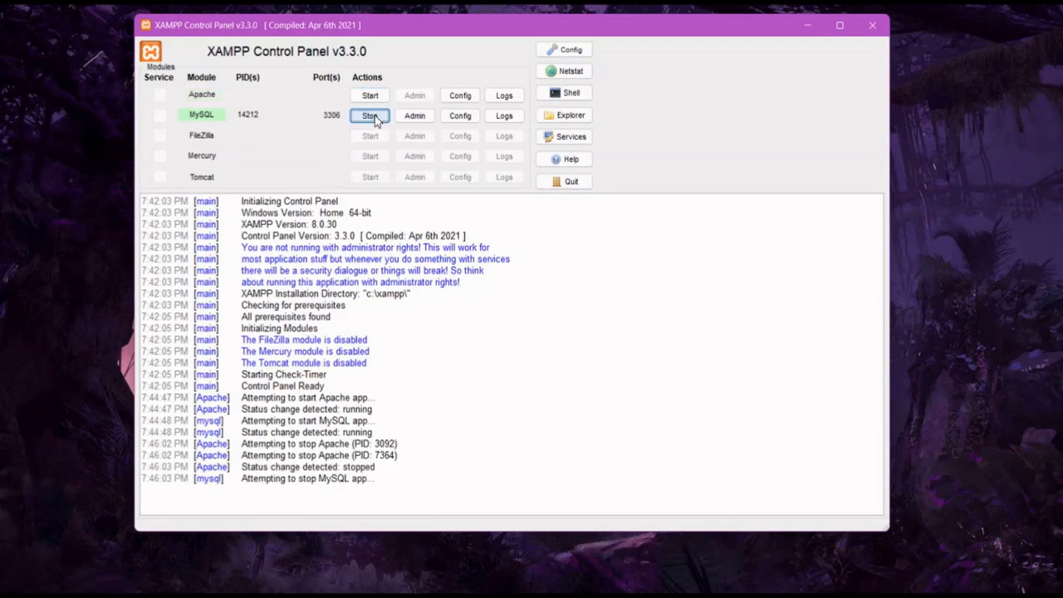
Browse in File Explorer to the C:\xampp\phpMyAdmin folder
click(594, 596)
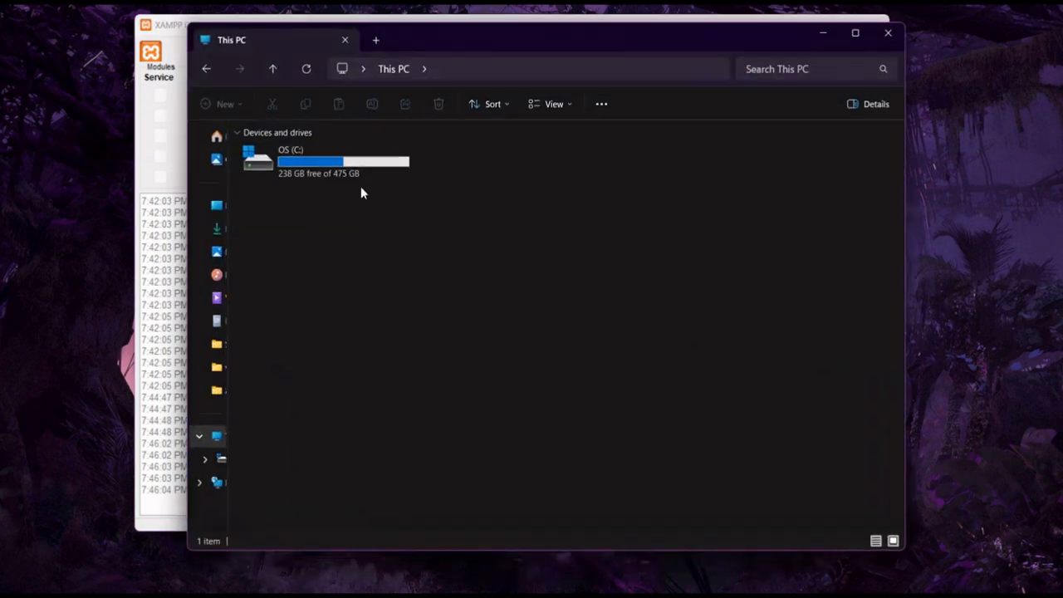
double_click(306, 156)
scroll(390, 291, down, 3)
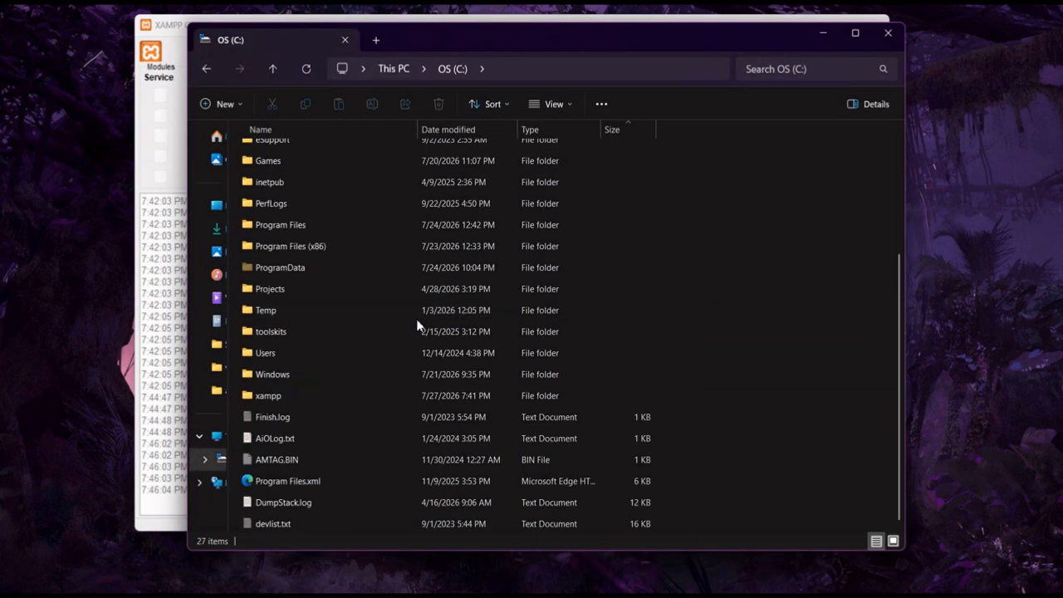
click(285, 401)
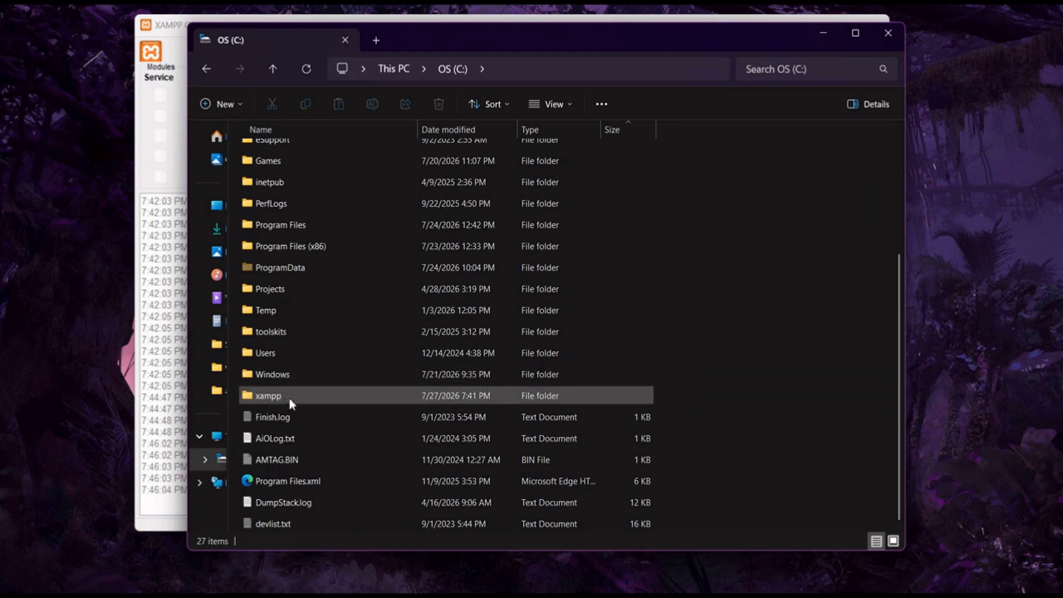
double_click(281, 397)
click(275, 393)
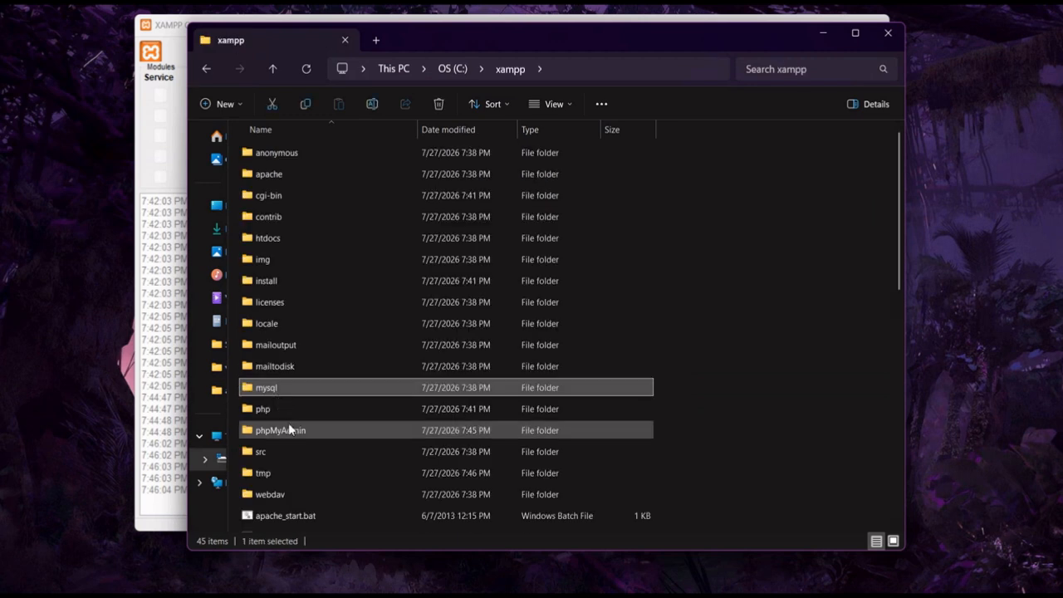
click(290, 429)
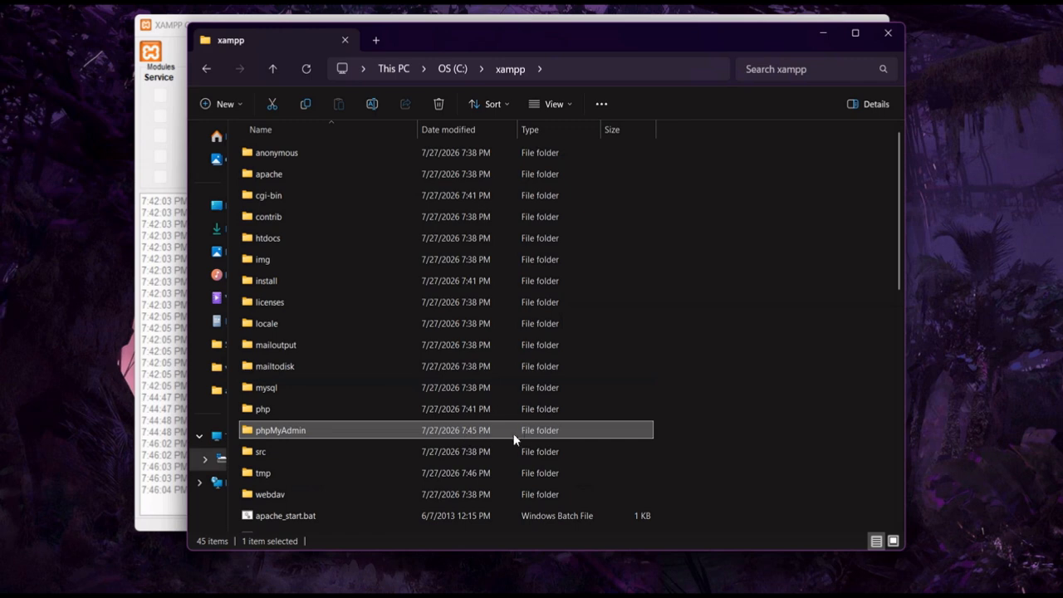
double_click(297, 437)
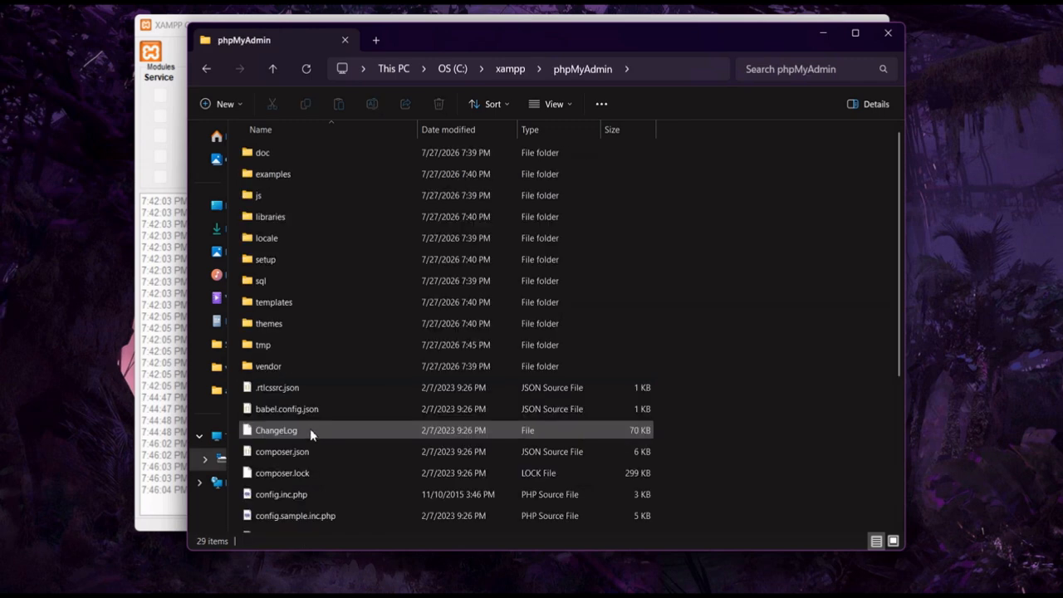
Open config.inc.php in Notepad for editing
scroll(309, 430, down, 4)
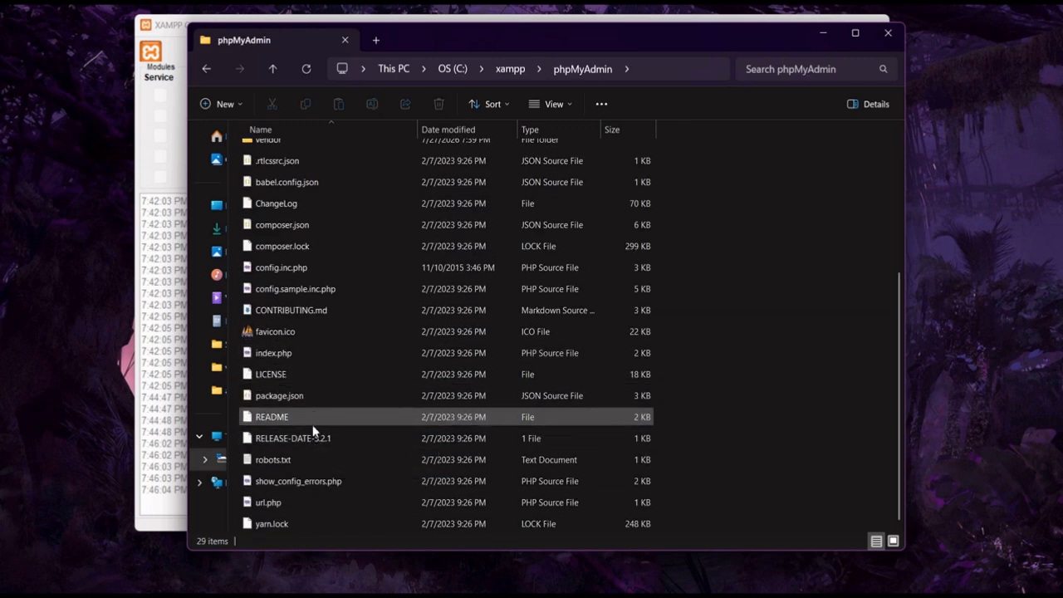
click(316, 267)
right_click(316, 268)
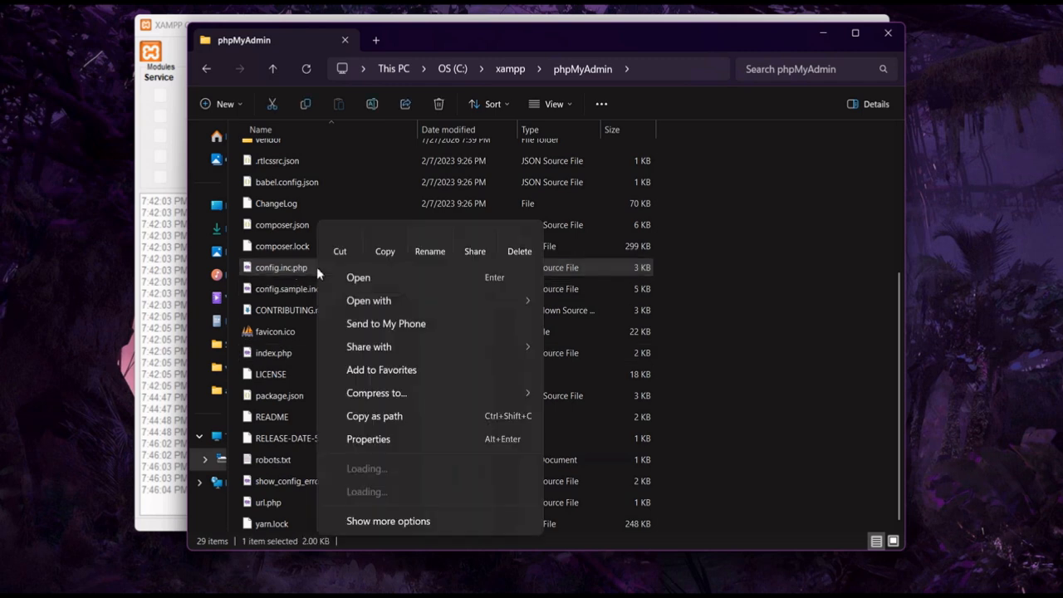
click(397, 468)
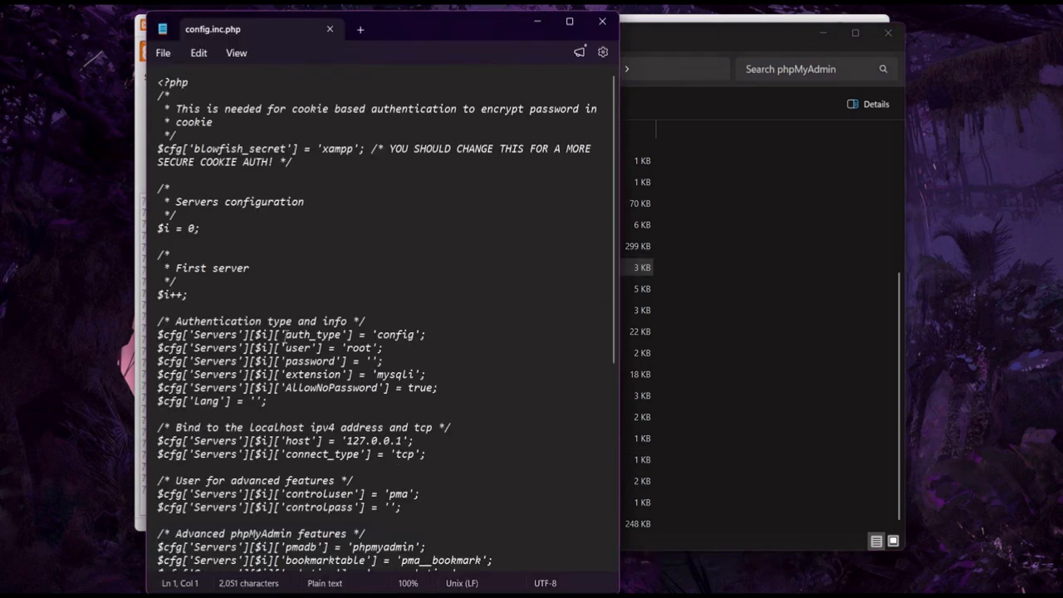
Change the auth_type value from 'config' to 'cookie'
drag(277, 334, 465, 338)
click(451, 351)
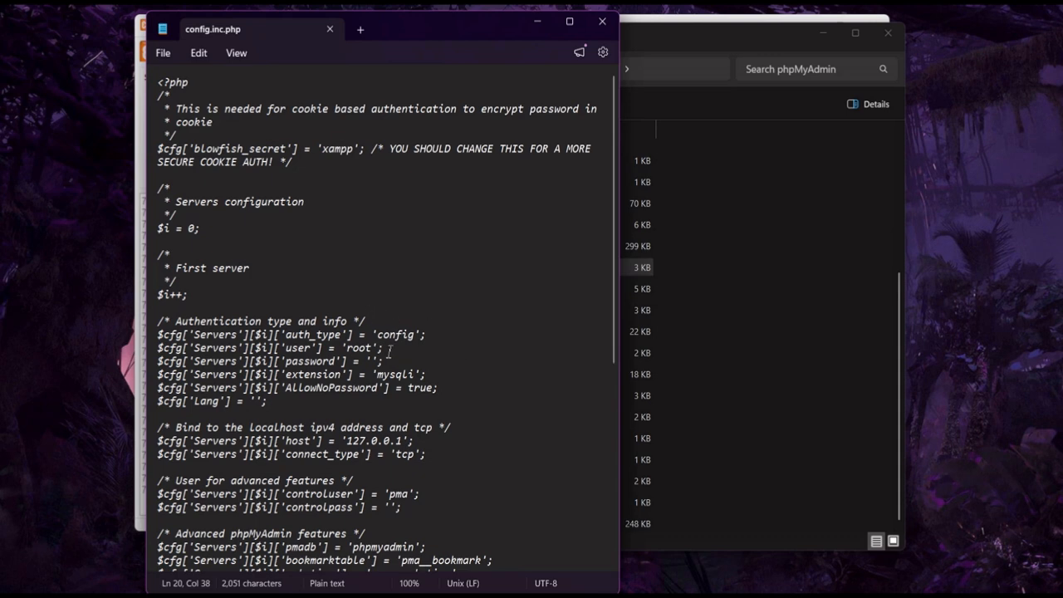
click(416, 334)
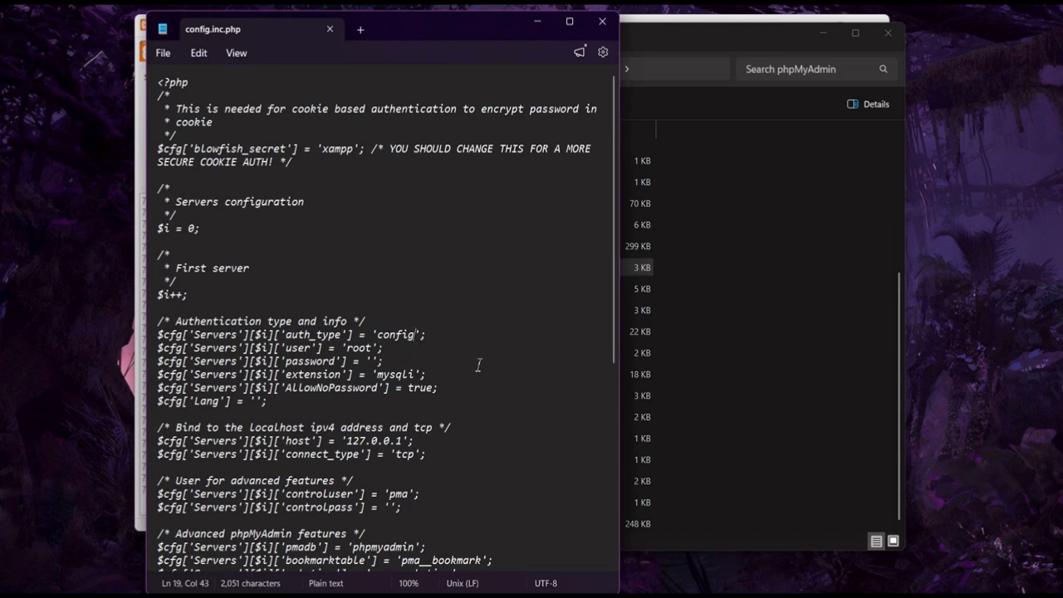
key(BackSpace)
key(BackSpace)
key(BackSpace)
key(BackSpace)
key(BackSpace)
key(BackSpace)
key(BackSpace)
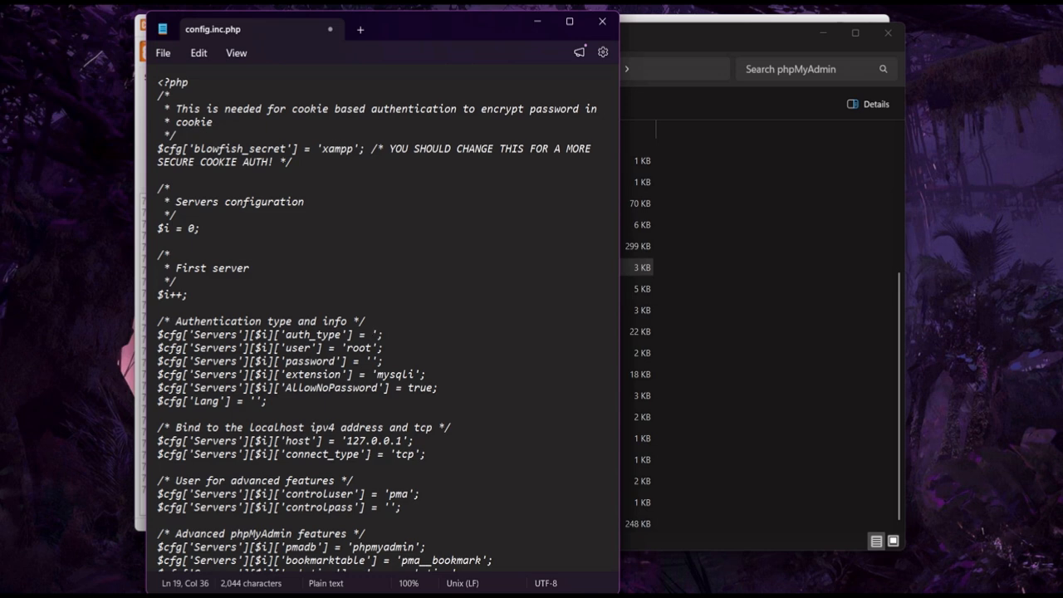
text('cookie)
Save config.inc.php and close Notepad
click(162, 52)
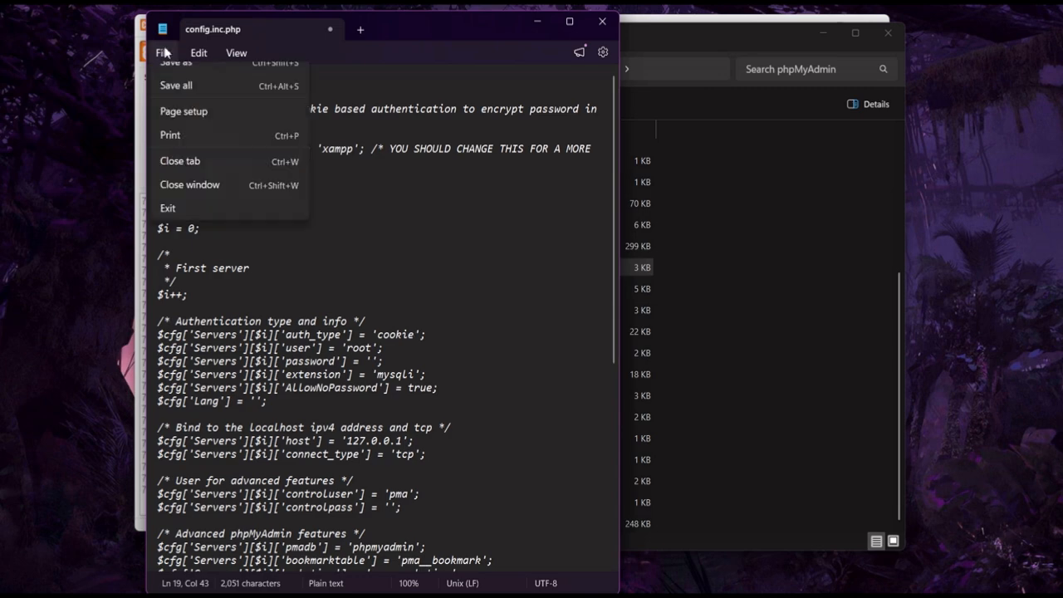
click(220, 197)
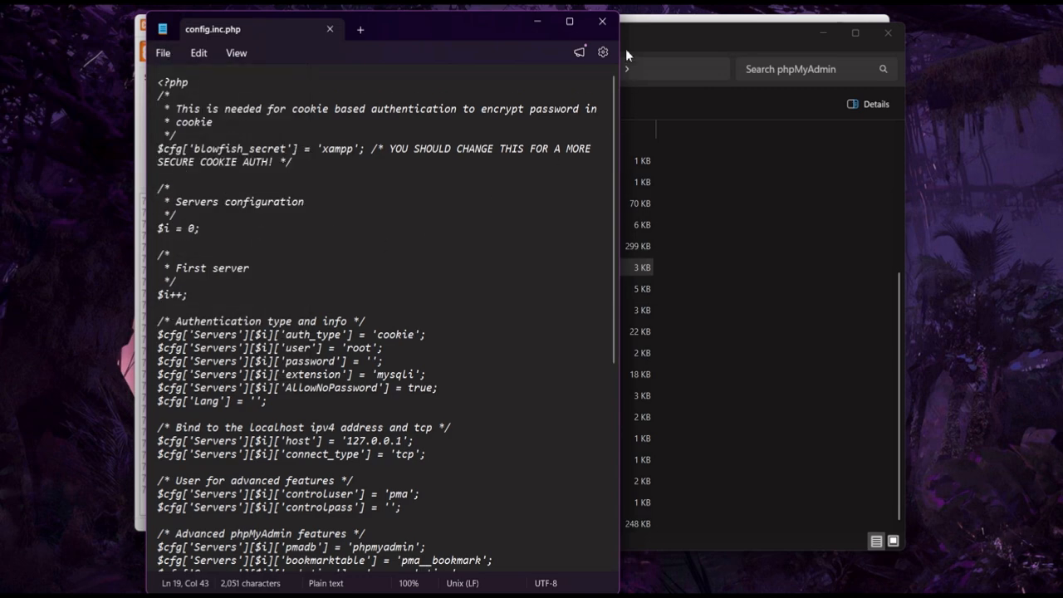
click(602, 20)
Restart Apache and MySQL, then reload phpMyAdmin to show its login form
click(888, 33)
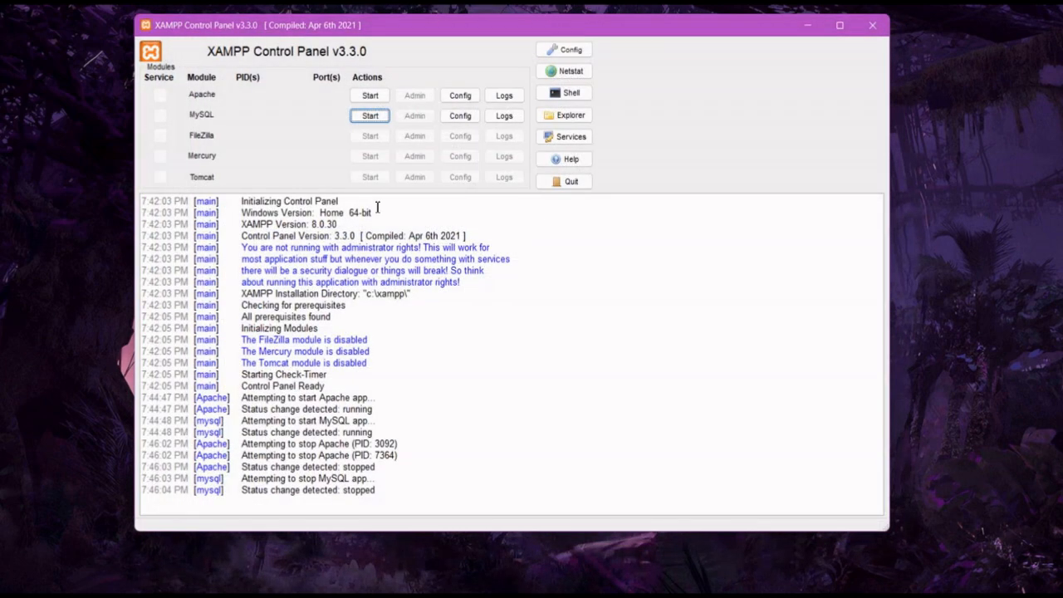
click(370, 95)
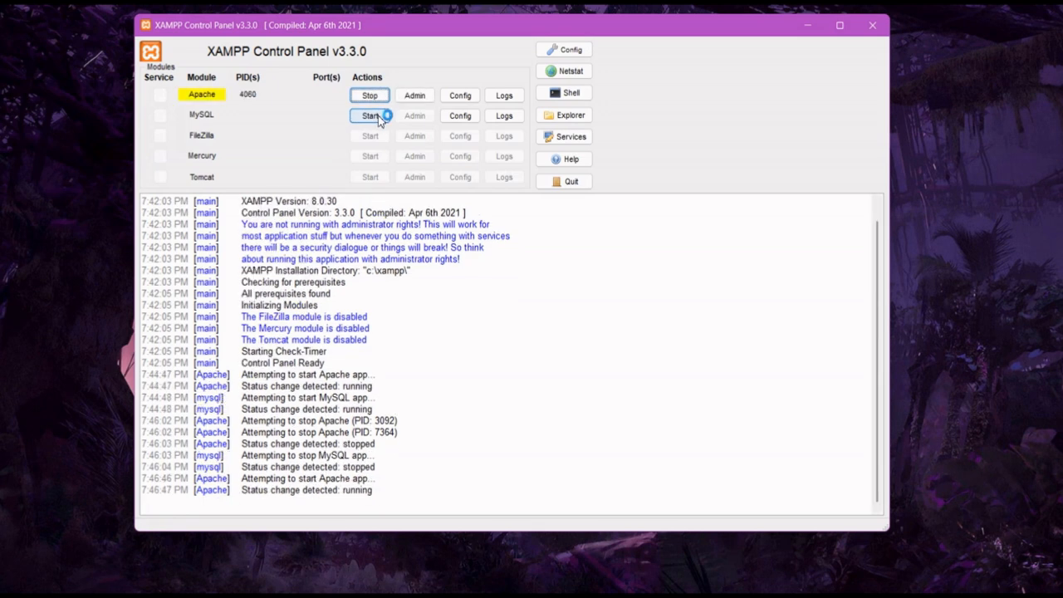
click(371, 116)
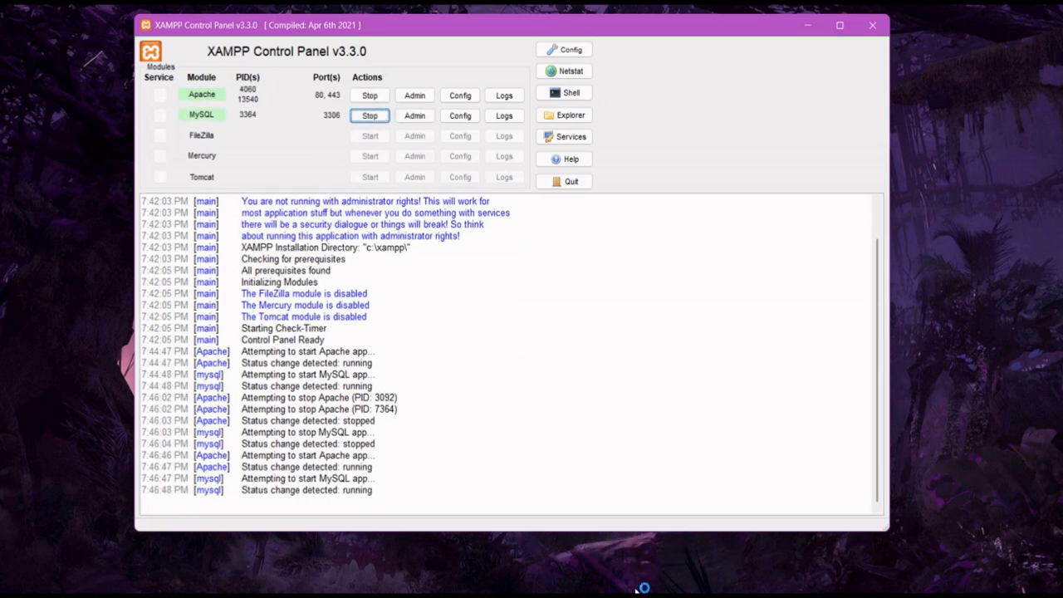
click(641, 589)
click(38, 48)
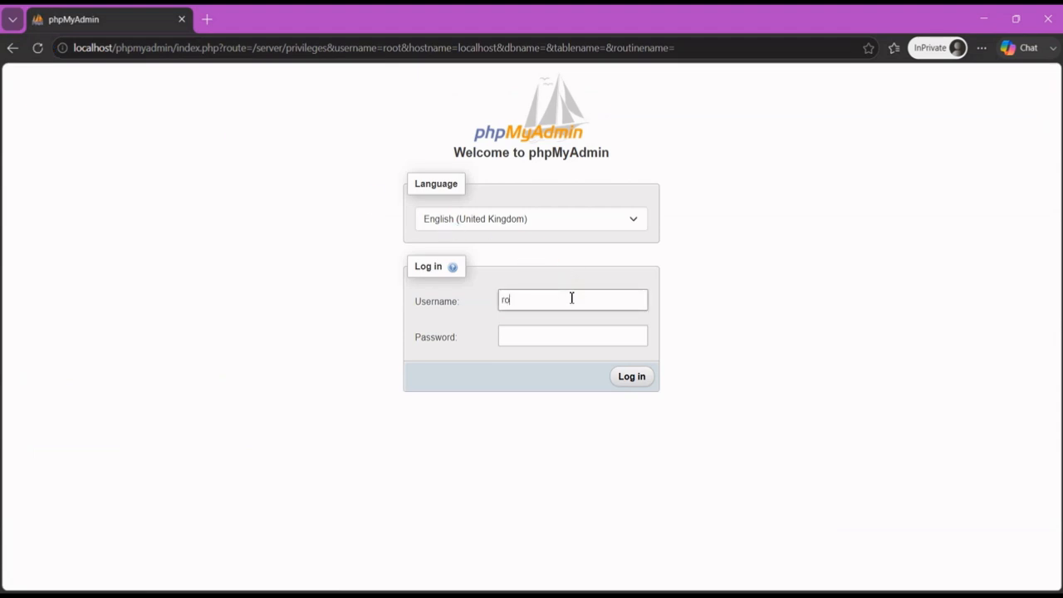
Sign in to phpMyAdmin as root through the cookie login form
click(576, 337)
text(r)
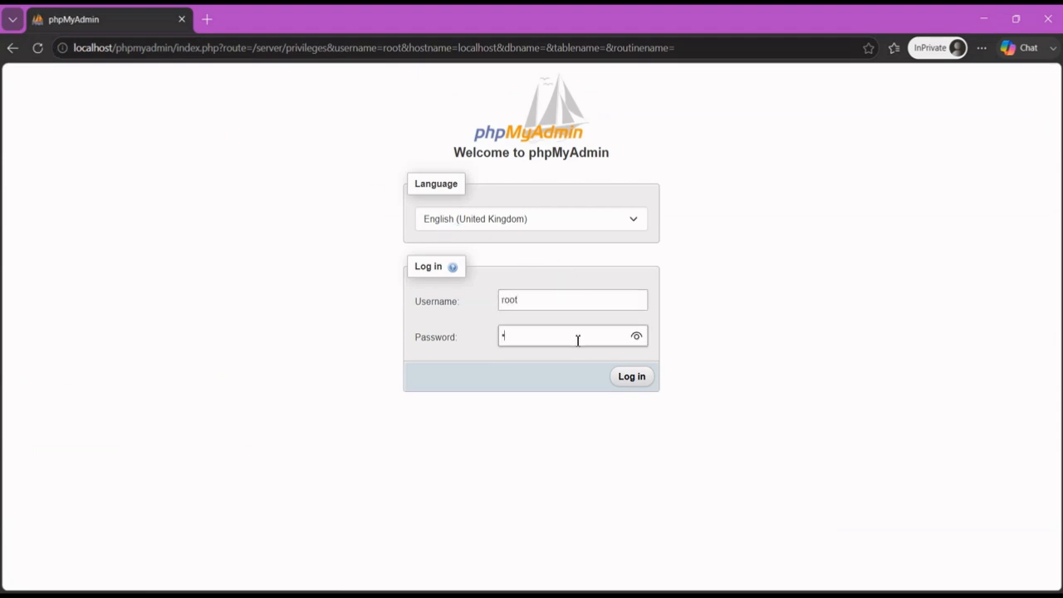
text(oot)
key(Return)
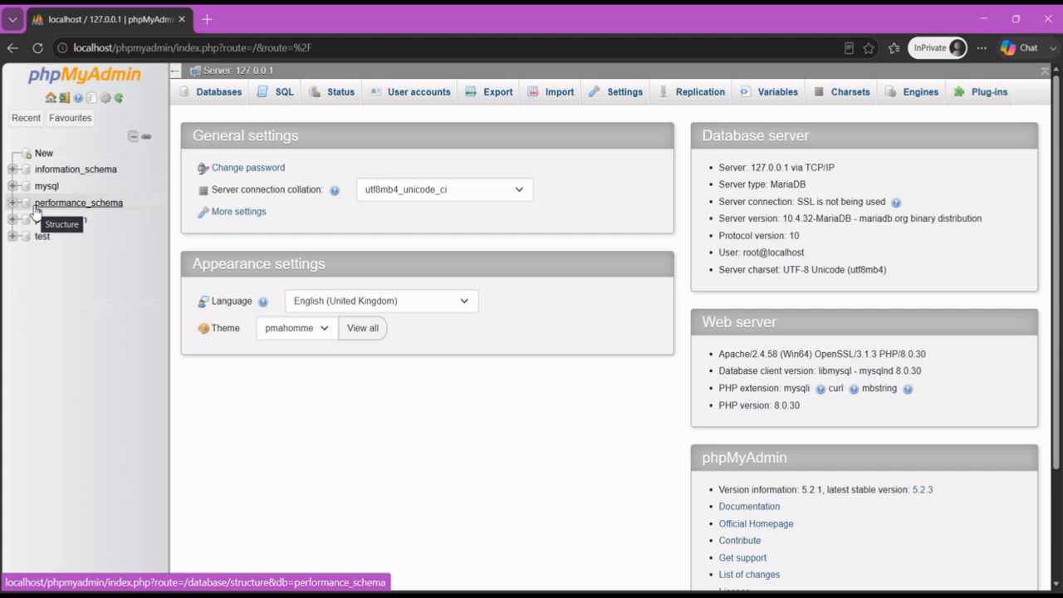
click(44, 157)
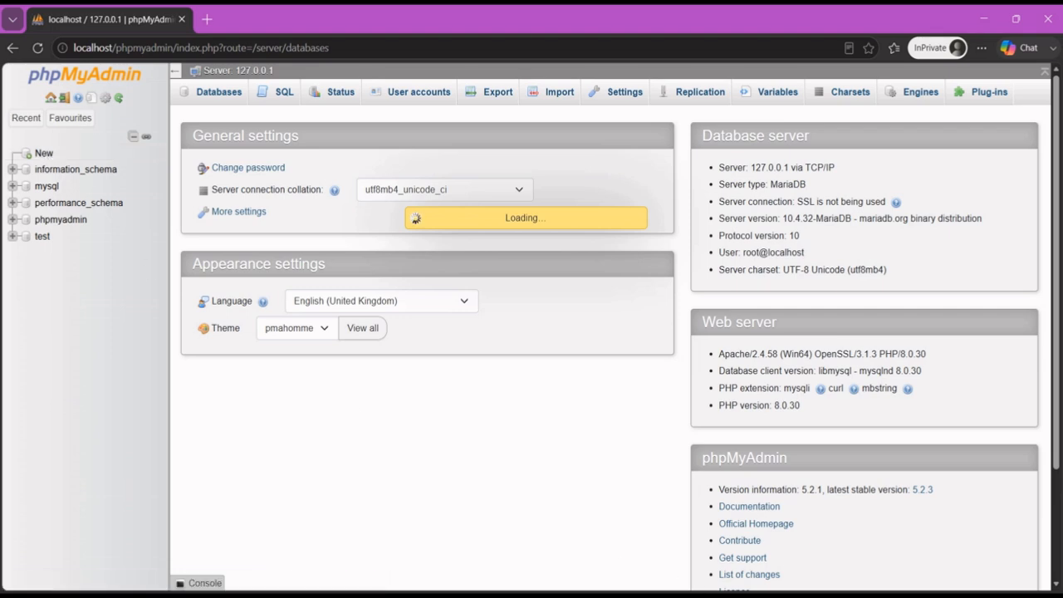
Enter diamond_clothes as the database name and create the database
click(685, 594)
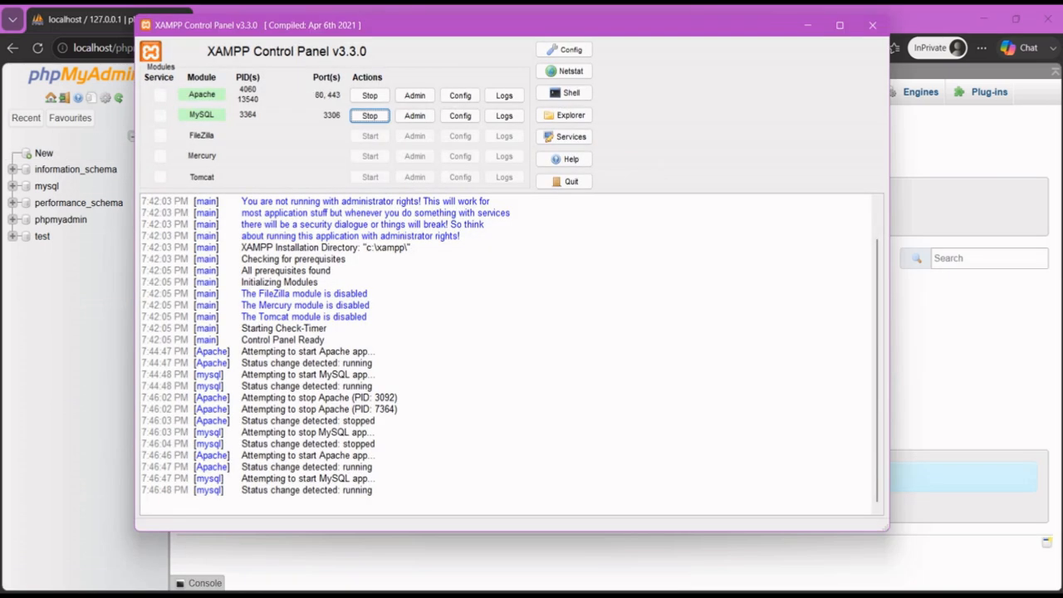
click(684, 594)
click(263, 214)
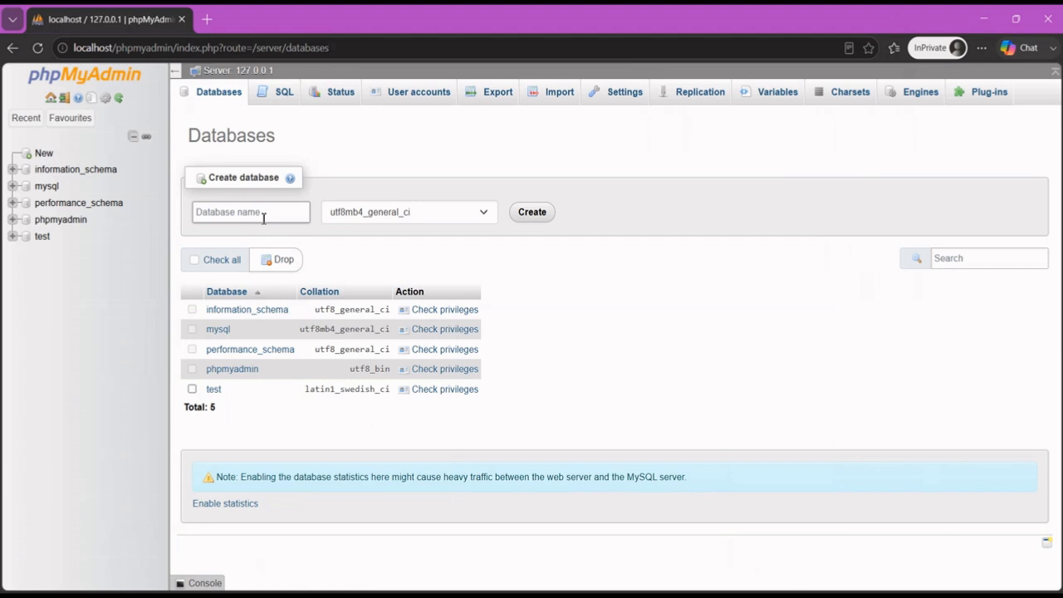
click(41, 153)
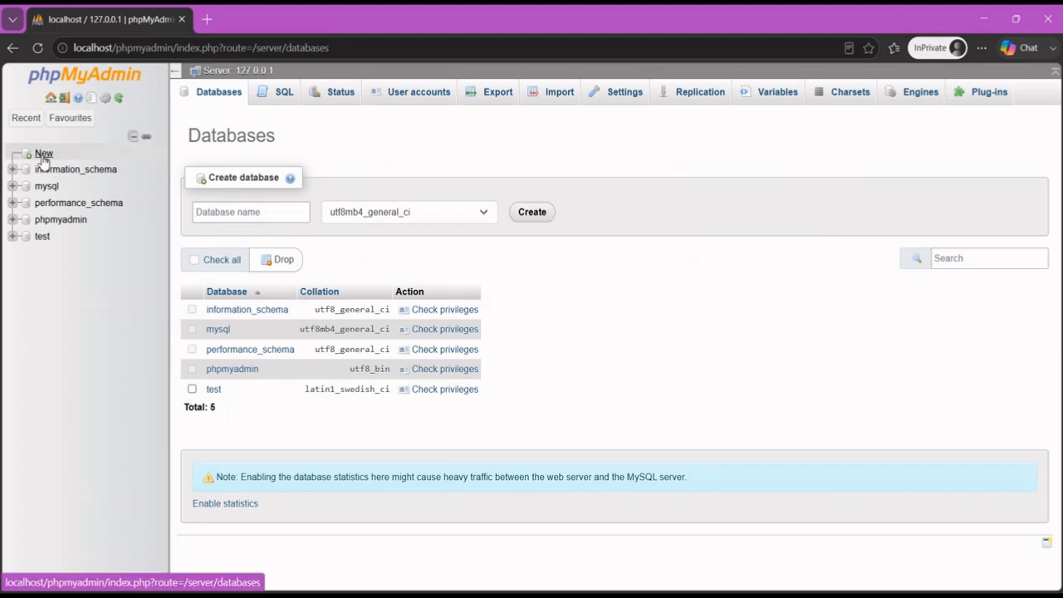
click(262, 215)
text(diamon)
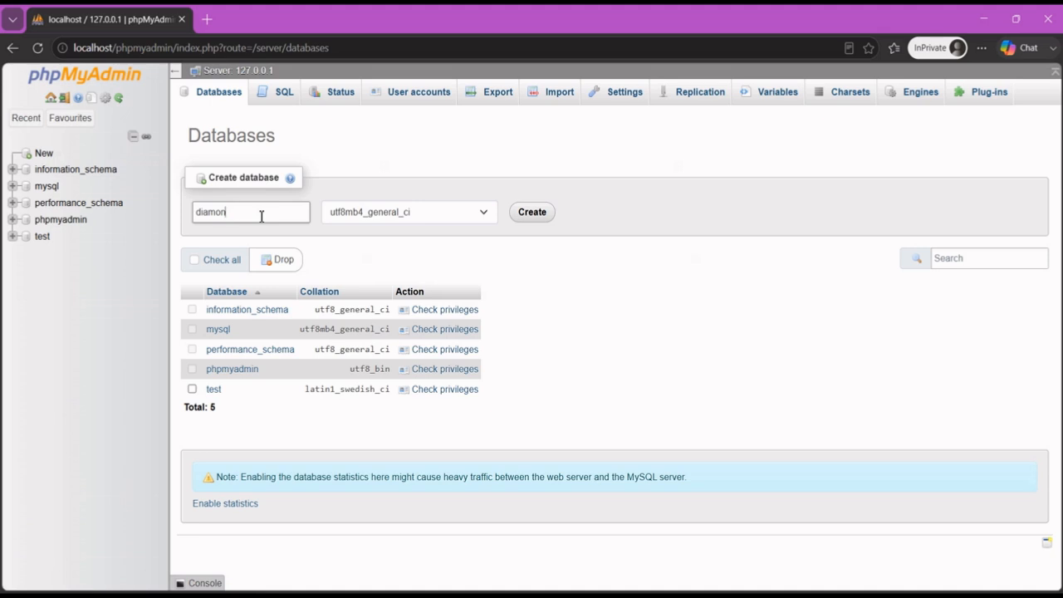
text(d_clothes)
click(534, 219)
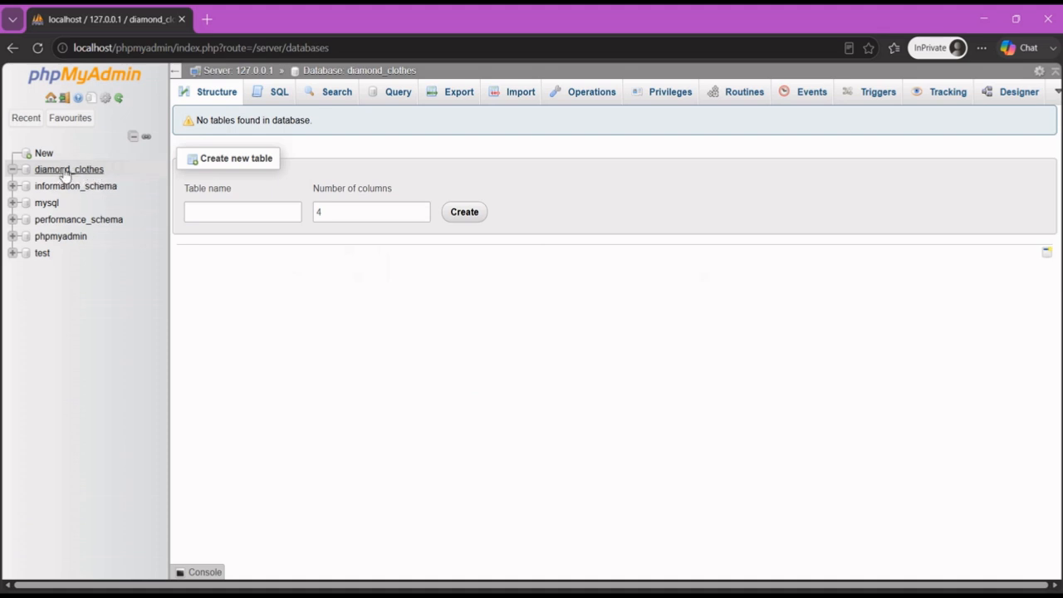
click(222, 210)
Name the new table products, change the column count from 4 to 6, and create it
text(products)
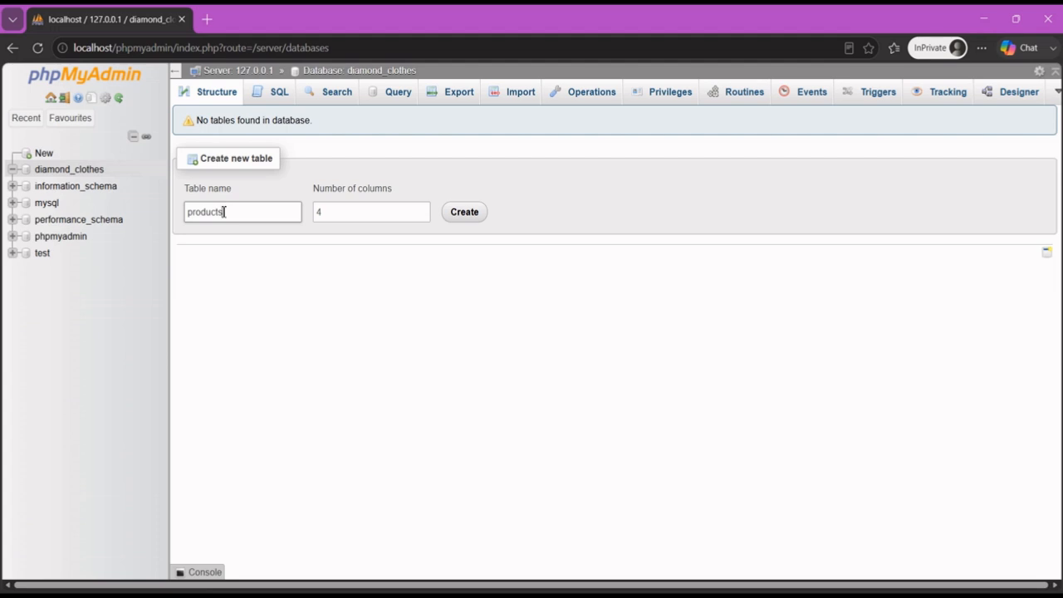
click(352, 221)
key(BackSpace)
text(6)
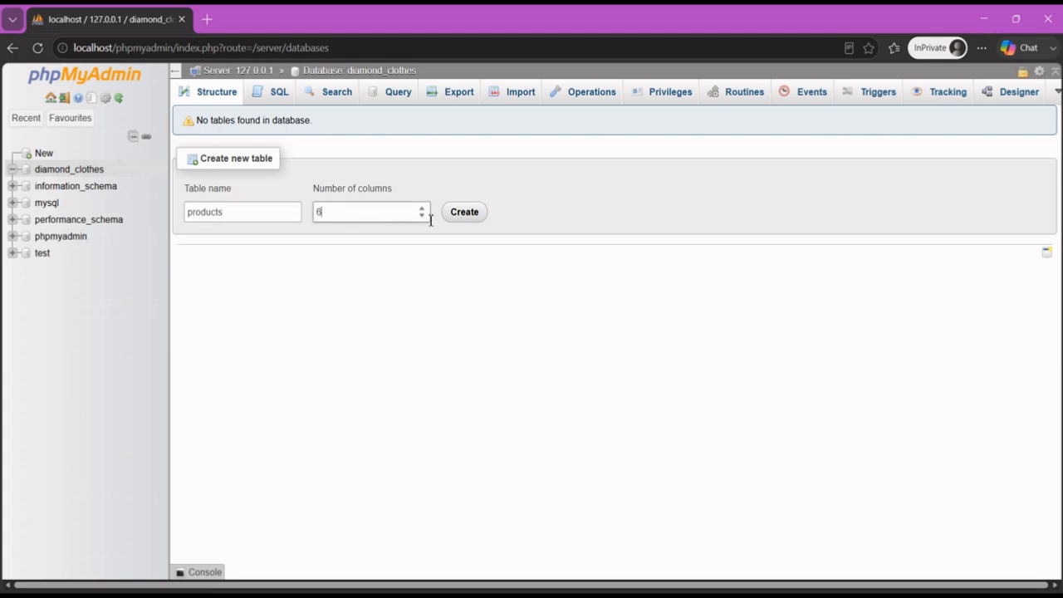
click(465, 213)
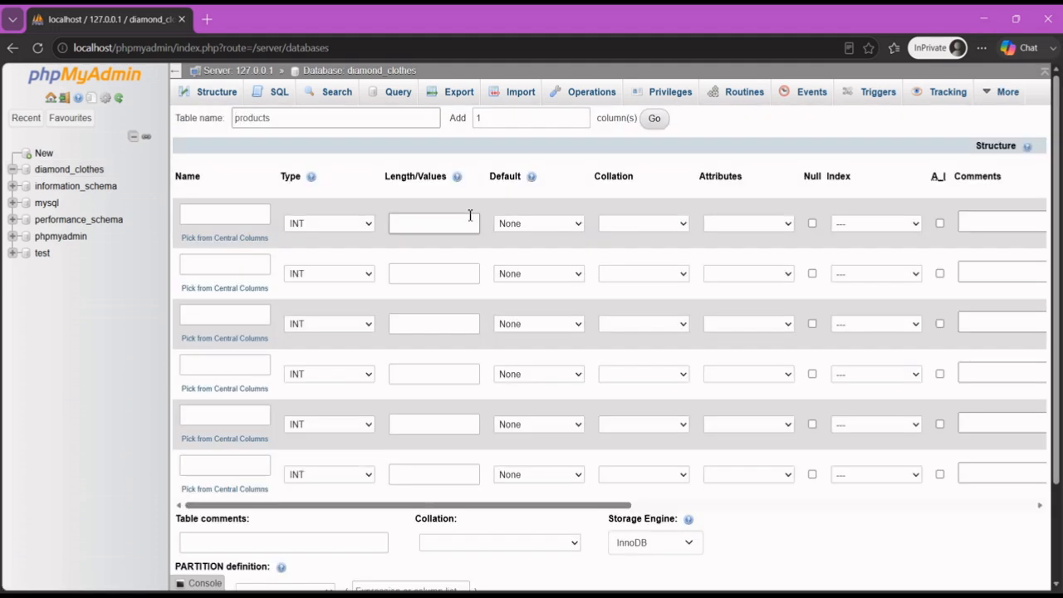
Name the first column id_product and make it an auto-increment primary key
scroll(470, 215, down, 2)
scroll(444, 231, up, 2)
click(215, 213)
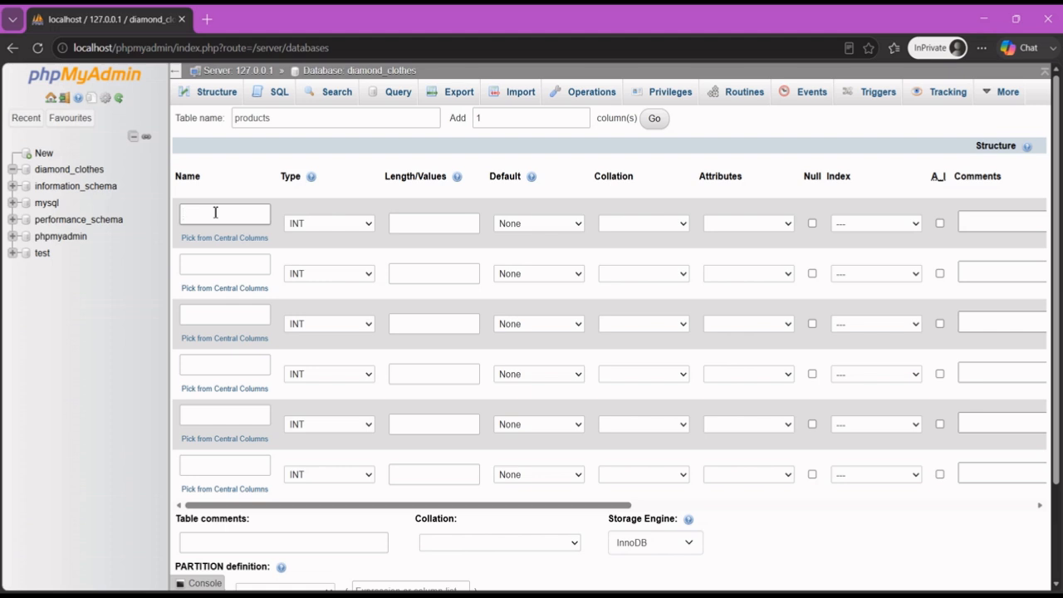
text(id_product)
click(940, 224)
Define the second column as p_name, VARCHAR with length 100
click(229, 264)
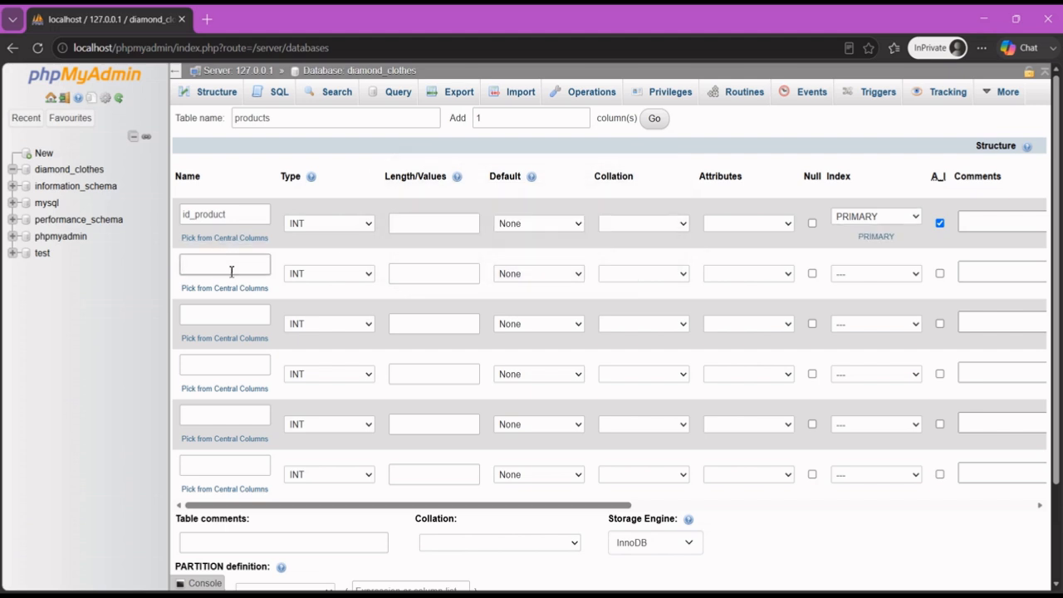
text(name_p)
key(BackSpace)
key(BackSpace)
text(p_)
click(361, 276)
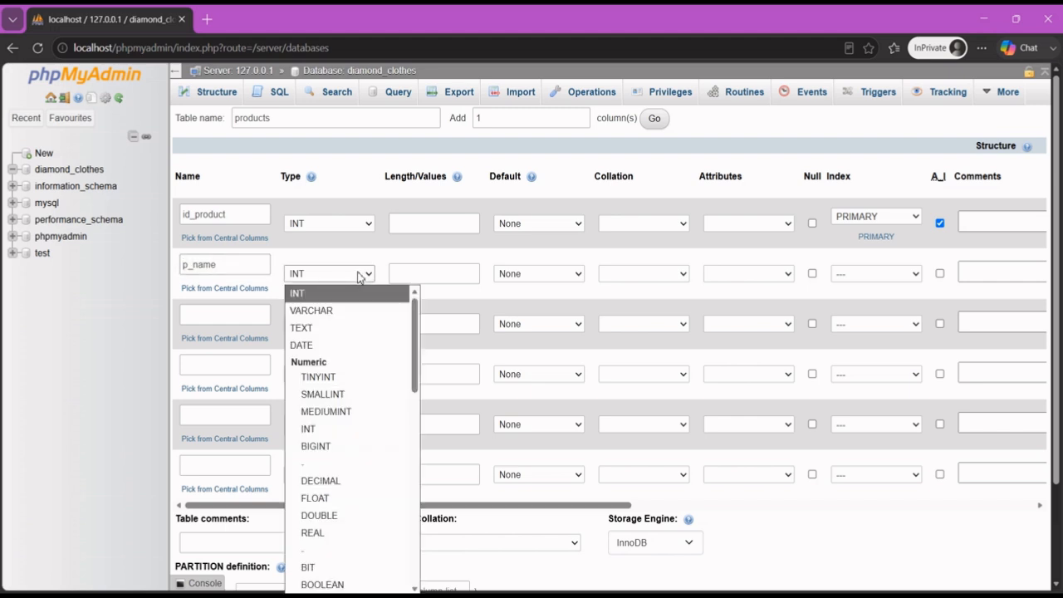
click(333, 311)
click(430, 275)
text(100)
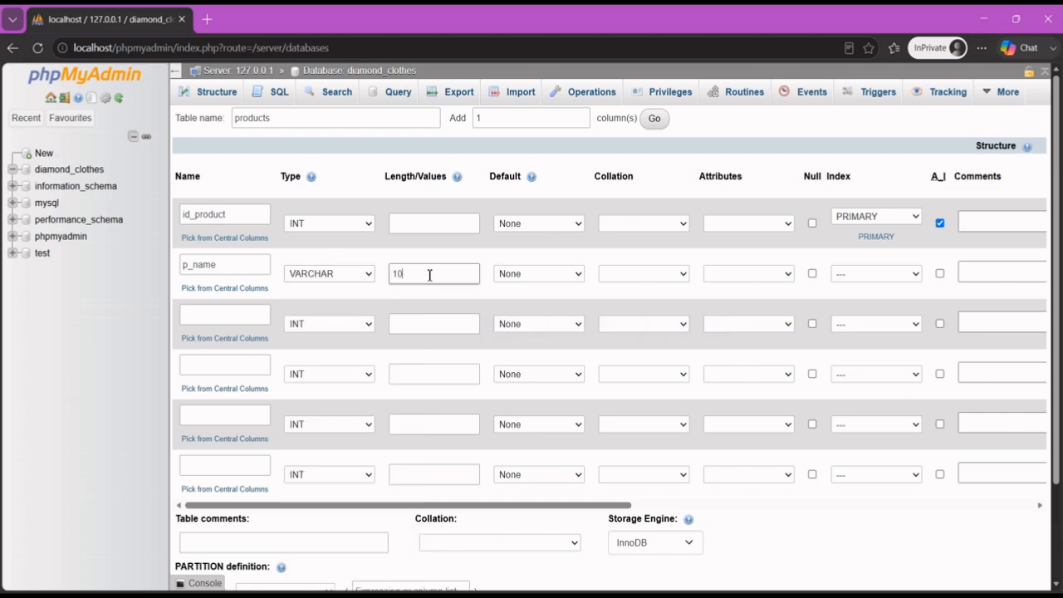
Define the third column as p_desc with type TEXT
click(230, 317)
text(p)
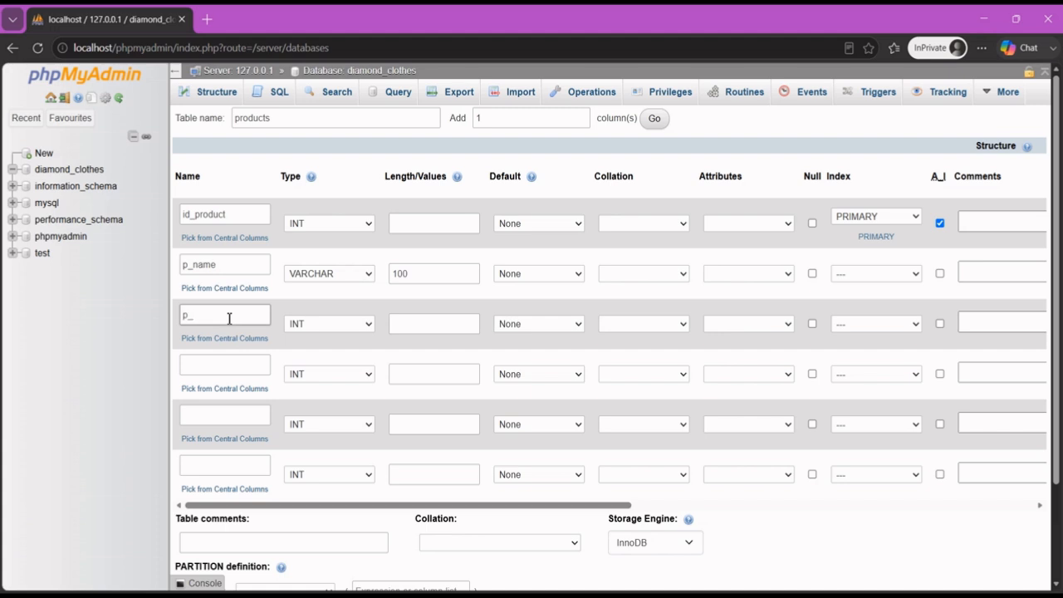
text(_desc)
click(302, 331)
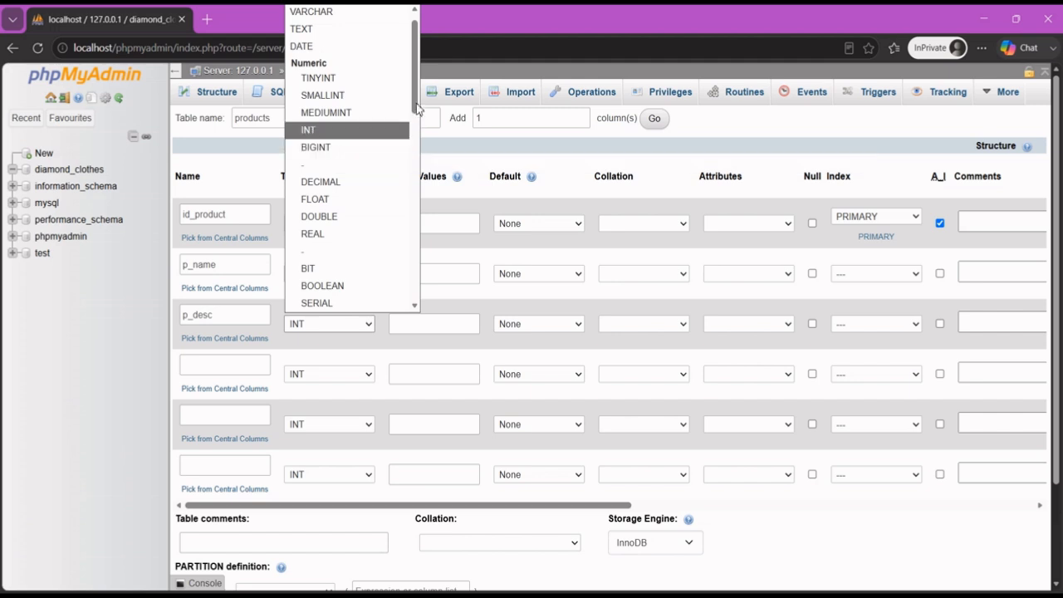
click(340, 33)
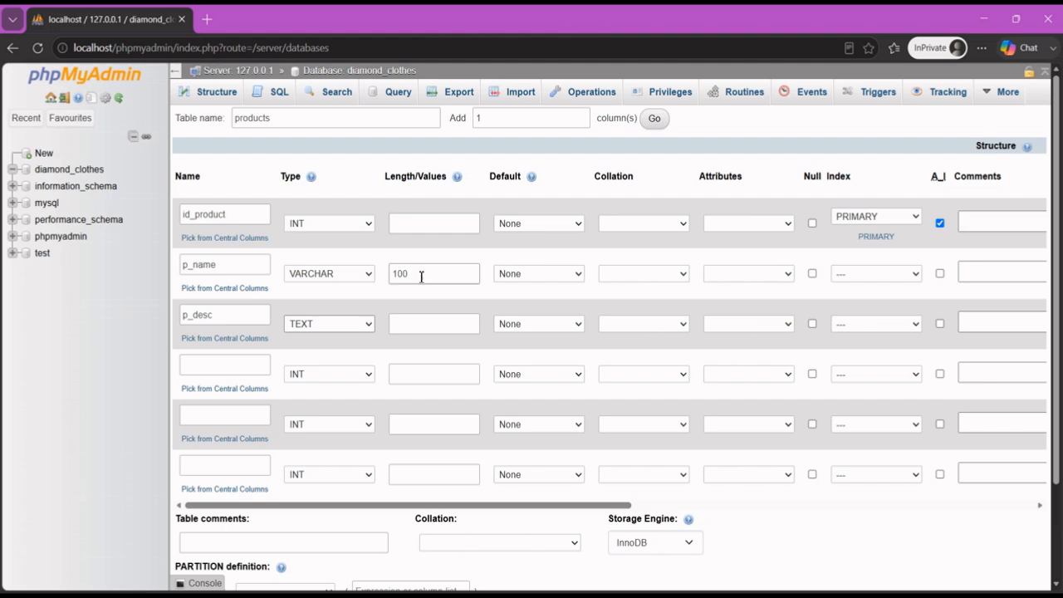
Define the fourth column as p_price, DECIMAL with length 10,2
click(232, 370)
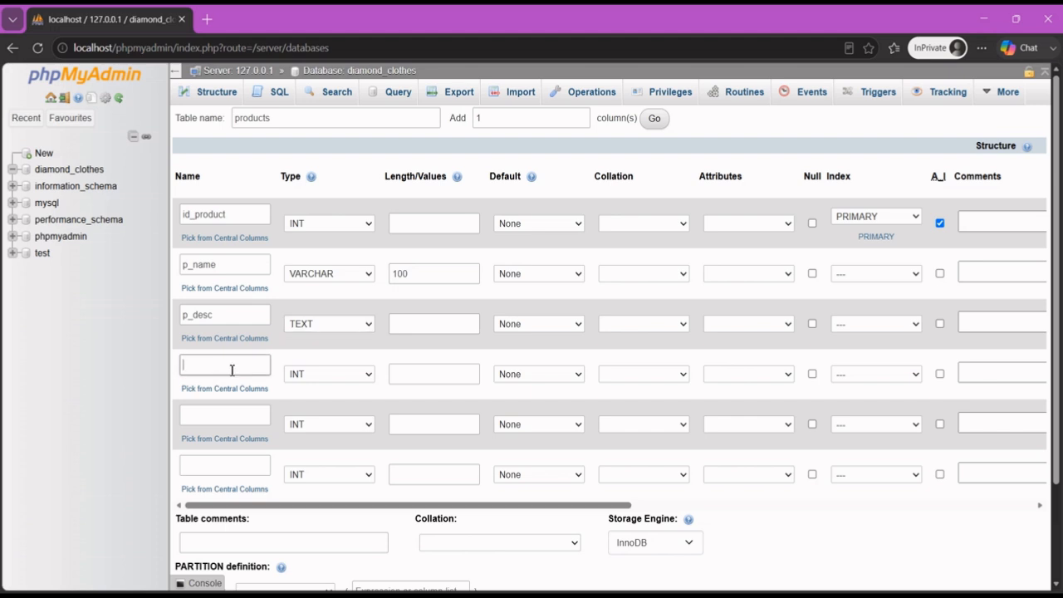
text(p)
text( pr)
key(BackSpace)
key(BackSpace)
key(BackSpace)
text(_price)
key(Tab)
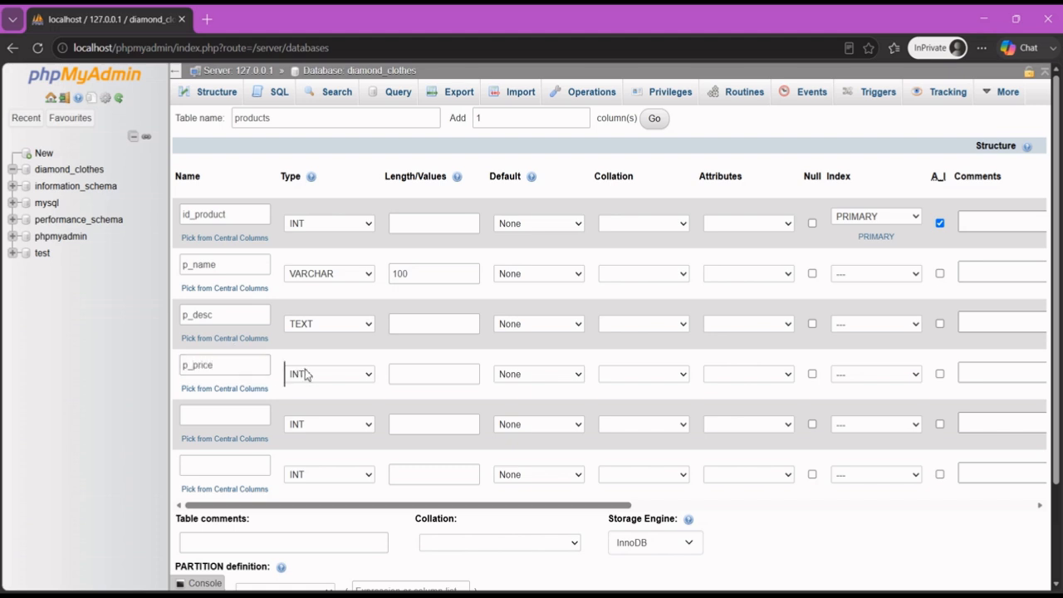
click(305, 376)
scroll(335, 209, down, 1)
click(334, 202)
click(429, 376)
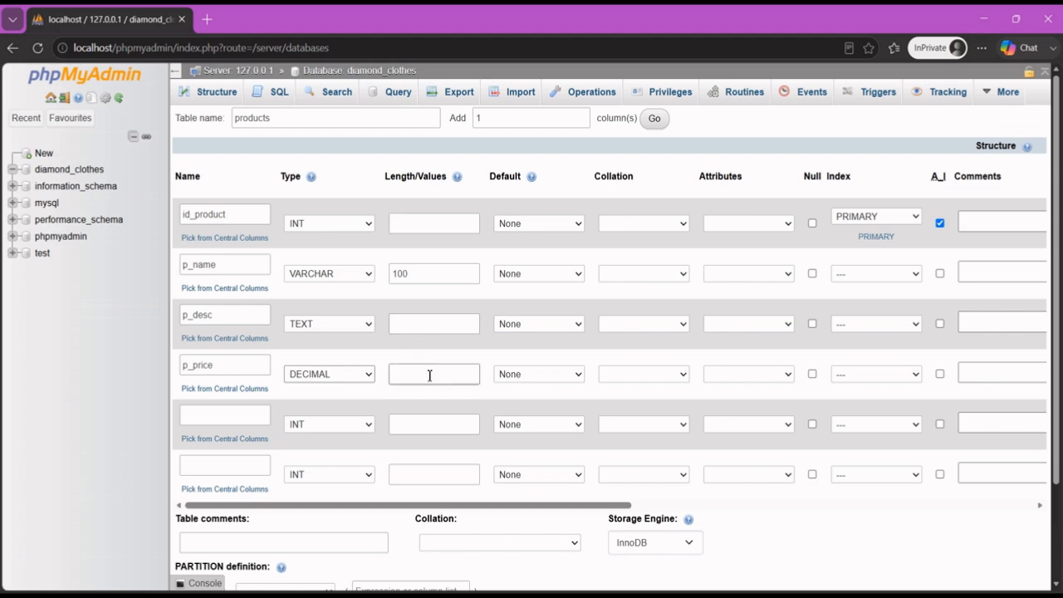
text(10,2)
scroll(404, 373, down, 1)
click(237, 347)
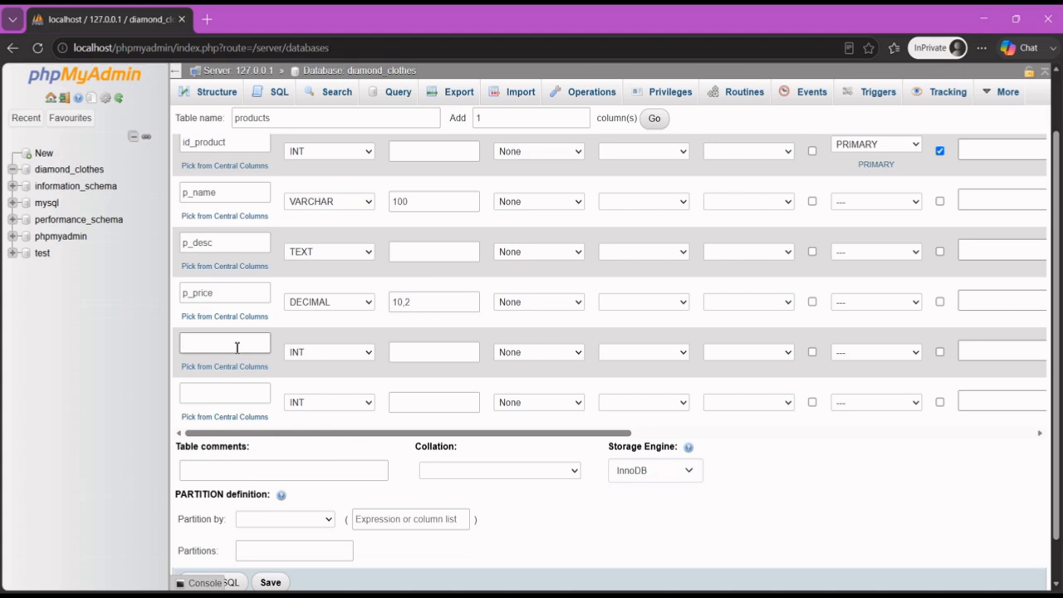
Define the fifth column as p_stock, VARCHAR with length 100
text(p_stock)
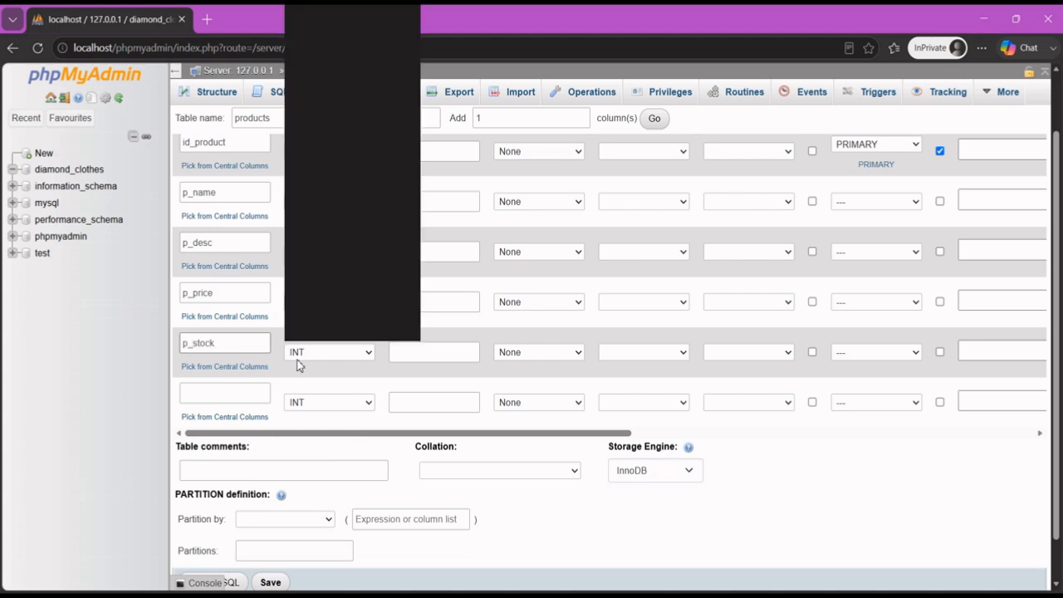
click(335, 30)
click(441, 351)
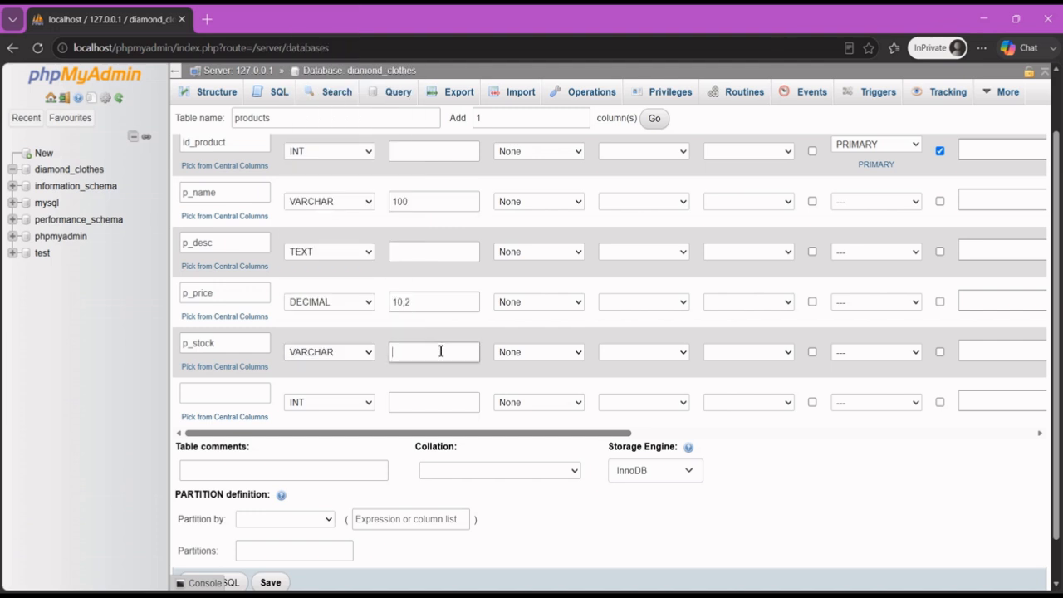
text(100)
Define the sixth column as p_photo, VARCHAR 255 with a NULL default
click(254, 396)
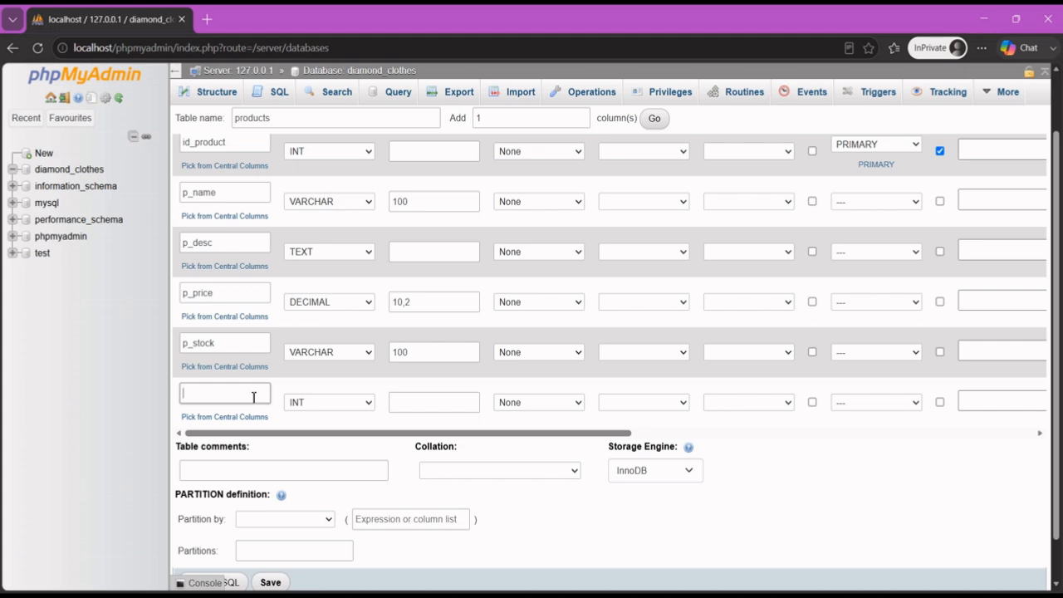
text(p_photo)
click(309, 404)
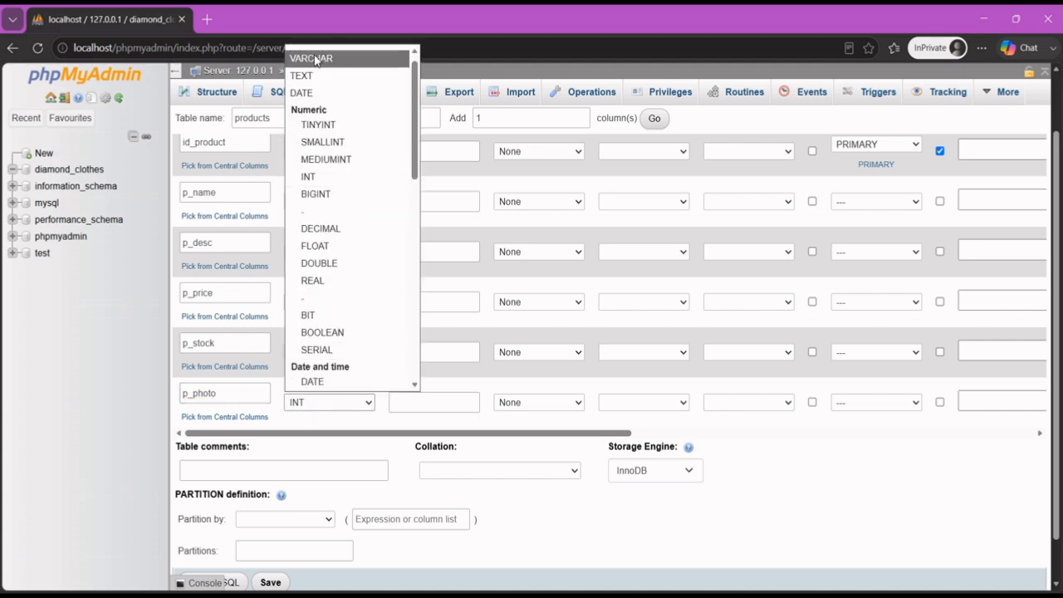
click(309, 57)
click(452, 405)
text(255)
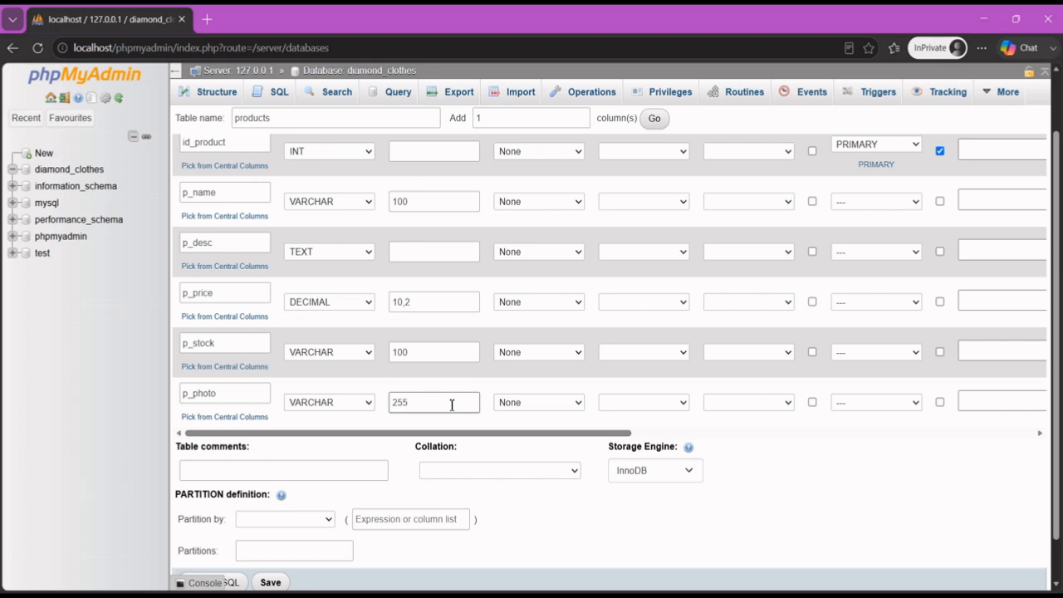
scroll(452, 405, up, 2)
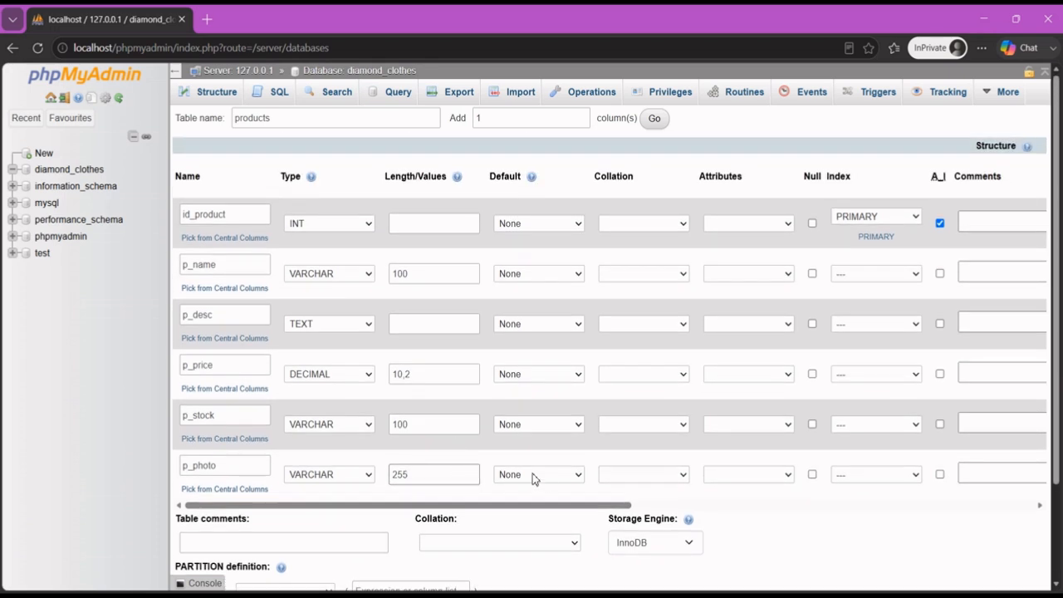
click(544, 476)
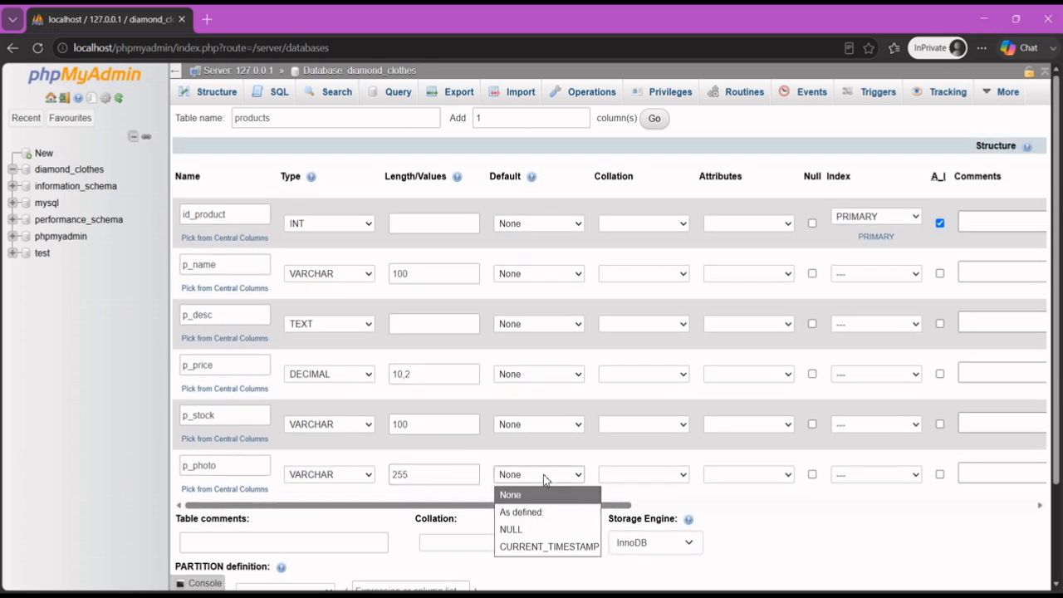
click(532, 529)
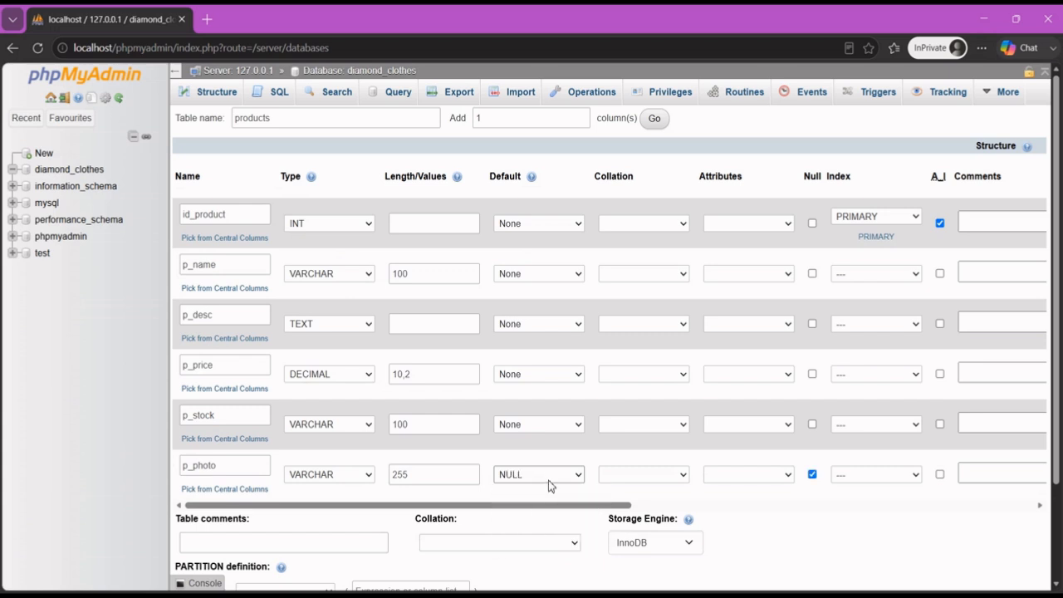
click(549, 480)
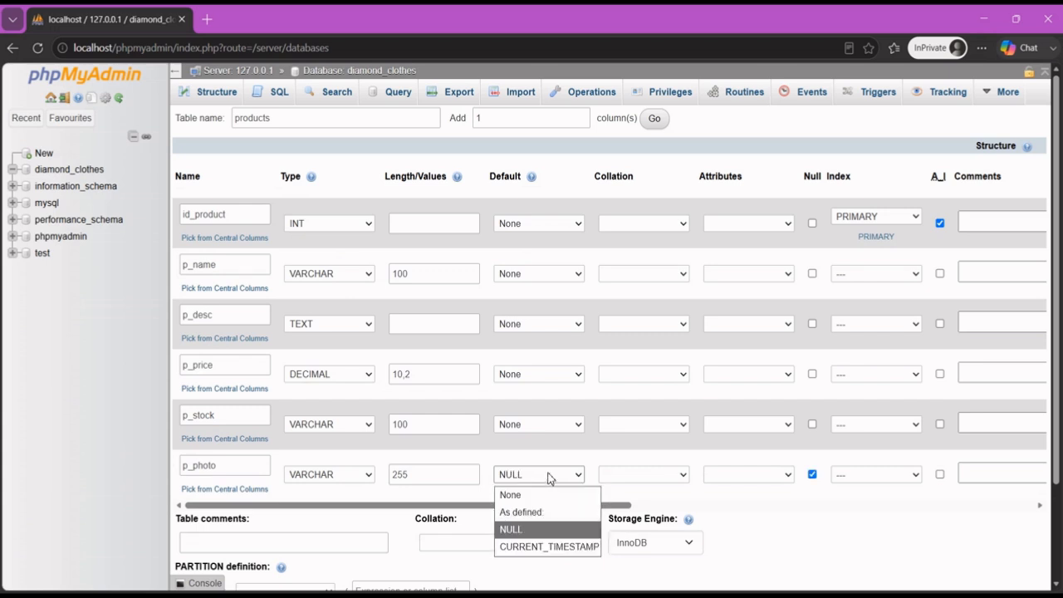
click(548, 478)
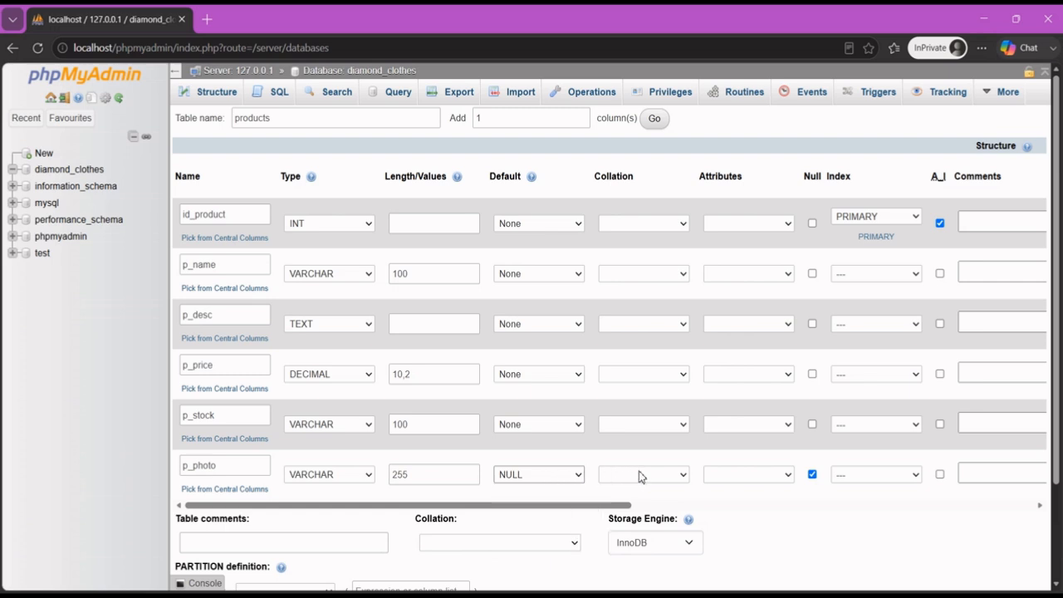
Save the products table definition
scroll(447, 348, down, 2)
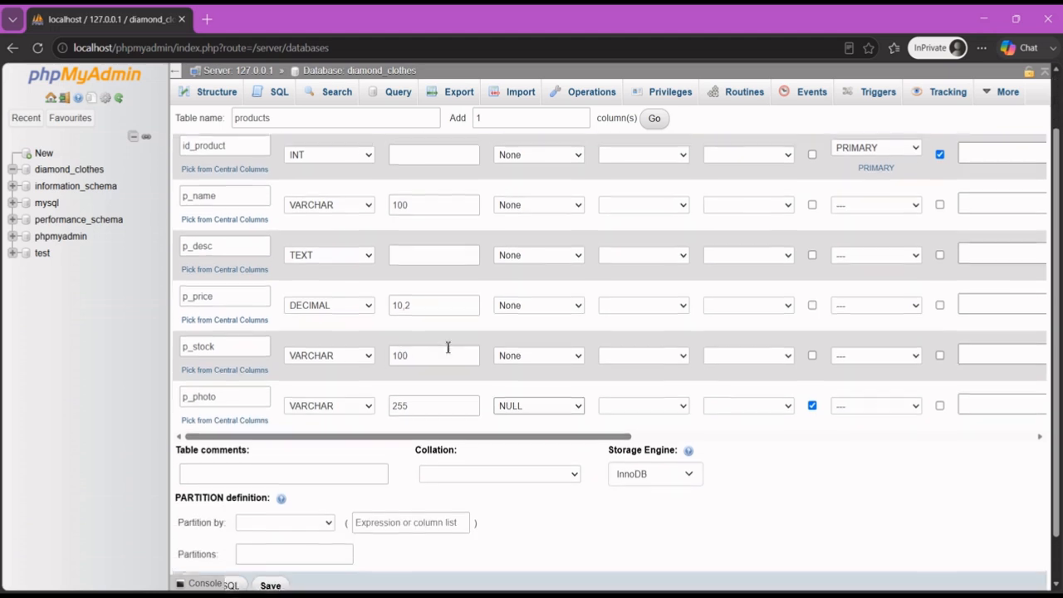
scroll(408, 399, down, 1)
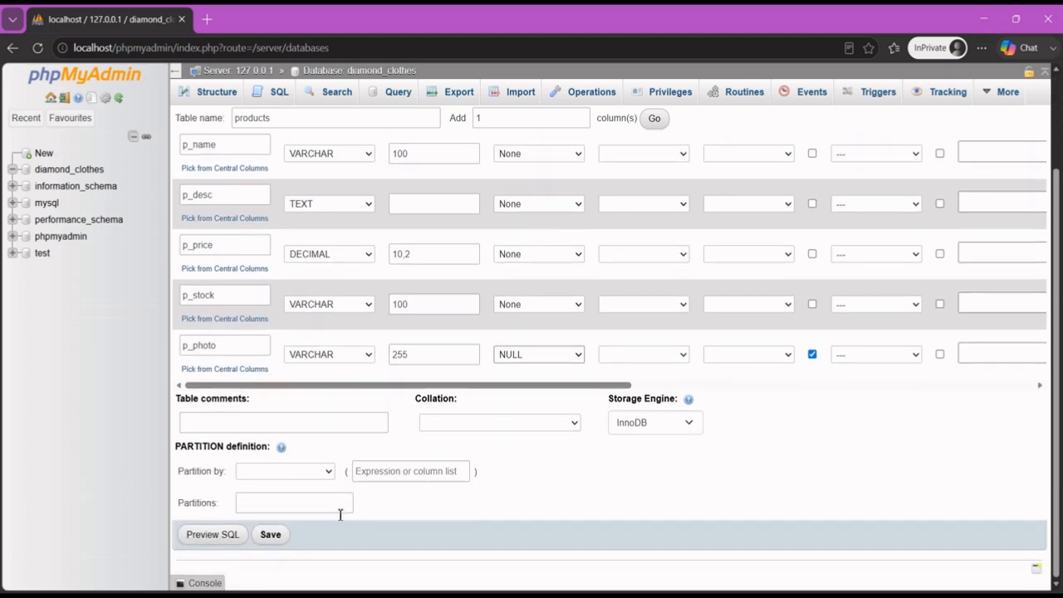
click(271, 535)
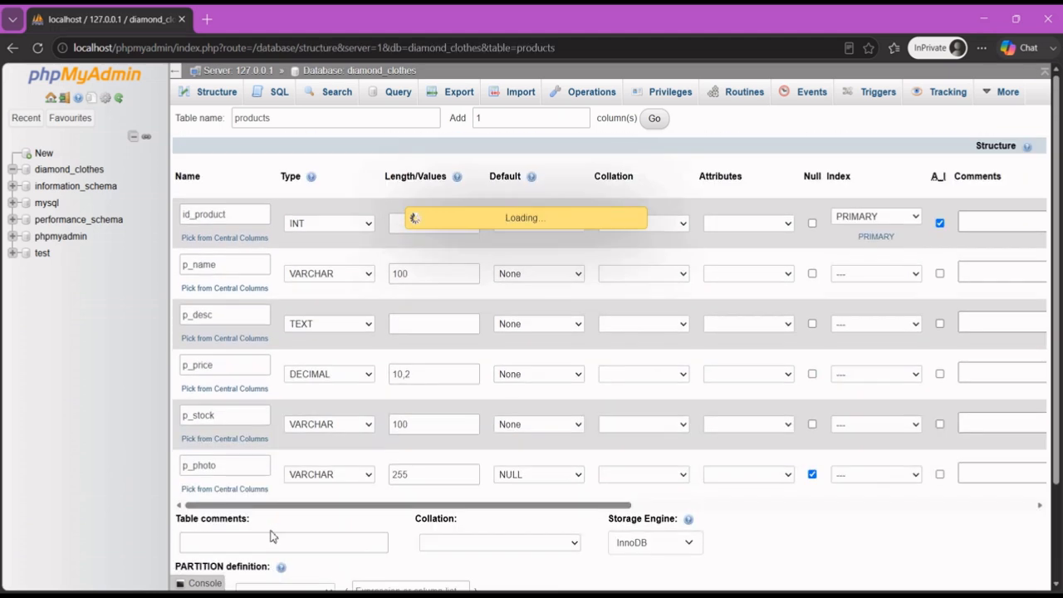